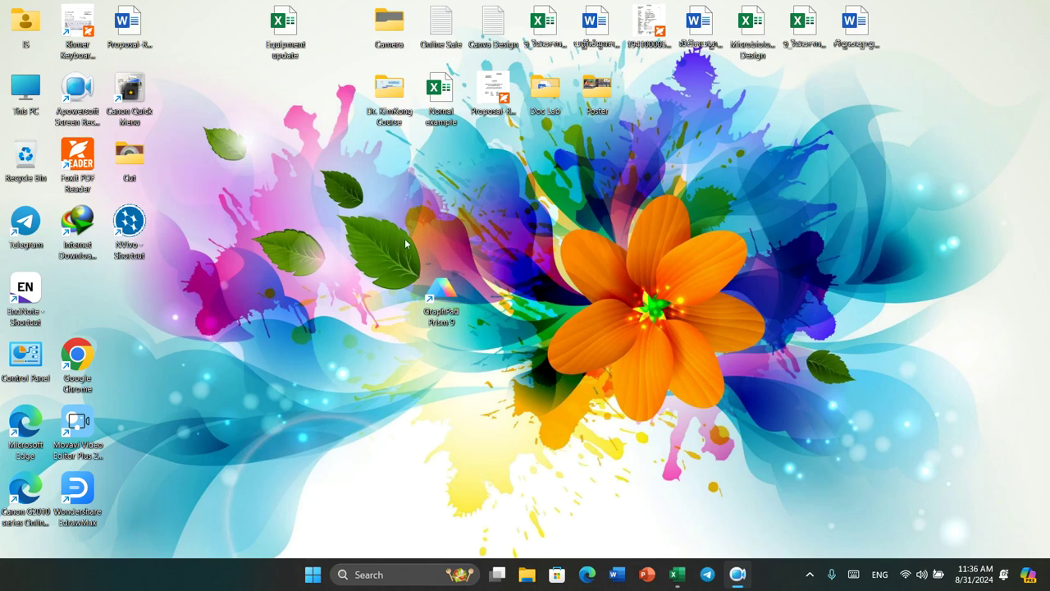
Launch GraphPad Prism 9 and create a new Column data table for entering replicate values stacked into columns
right_click(446, 298)
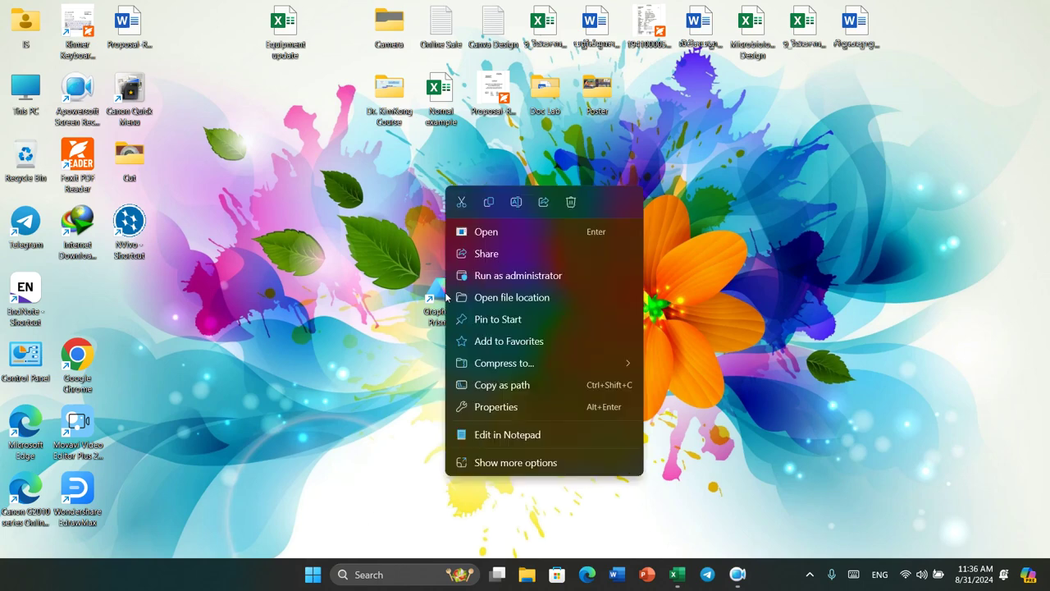
left_click(471, 284)
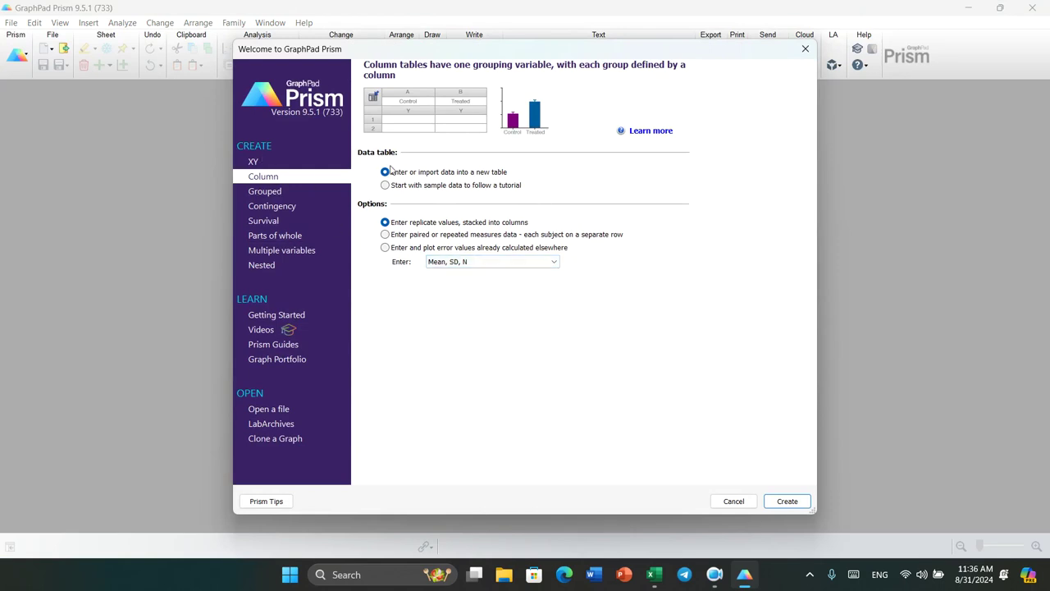
left_click(788, 501)
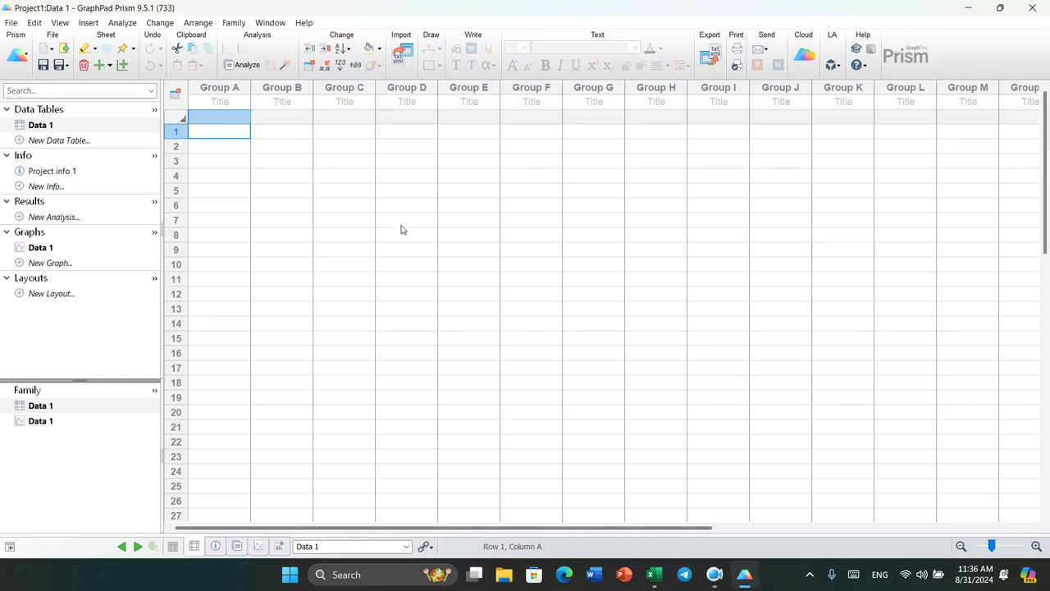
Switch to the Nornal example workbook in Excel and examine the chicken weight table's treatments T1–T3 and replicates R1–R5
left_click(655, 574)
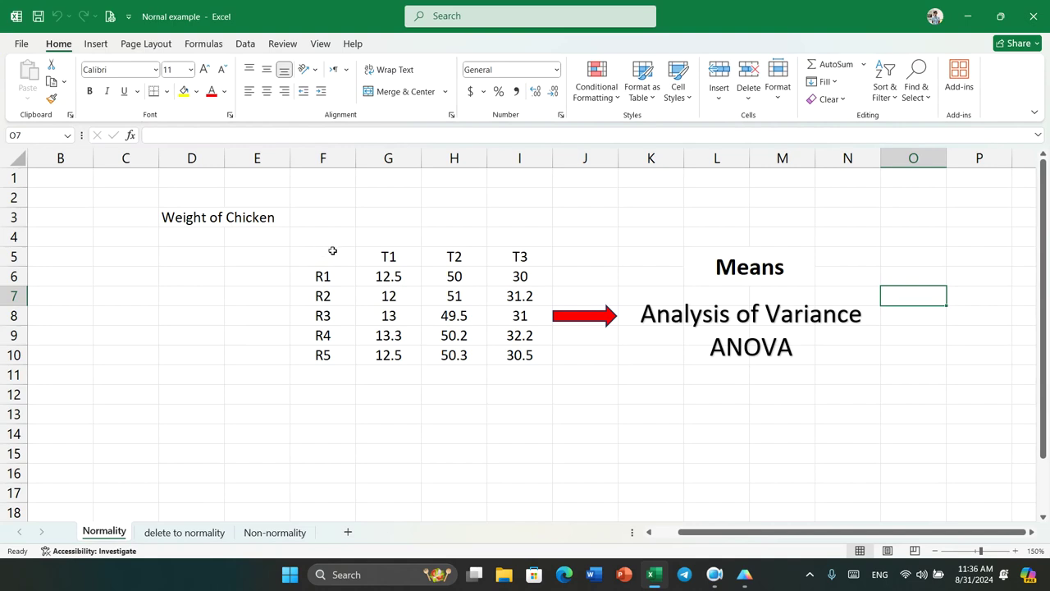
left_click(391, 255)
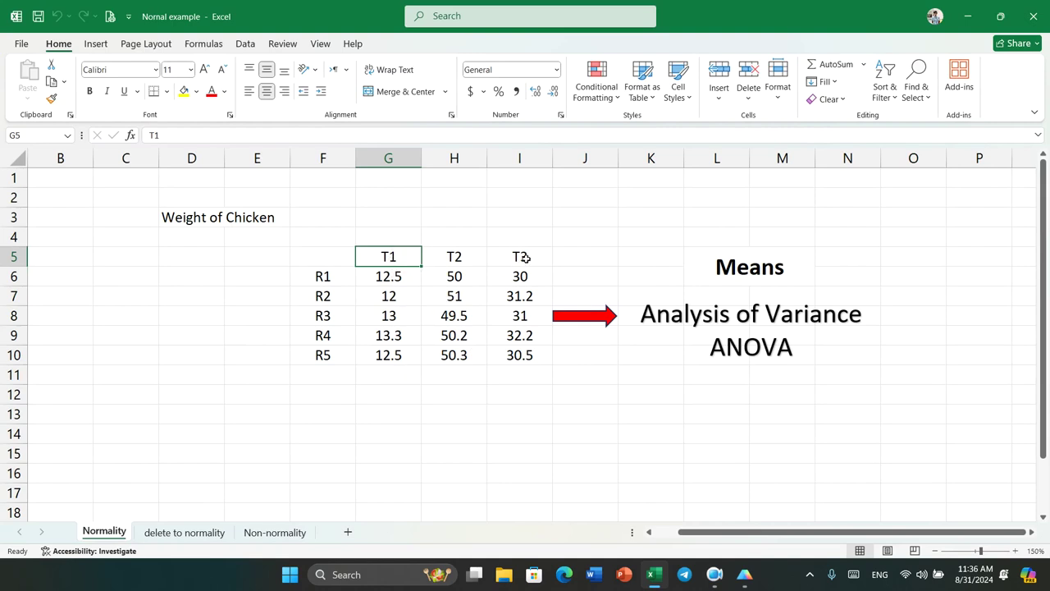
left_click(323, 278)
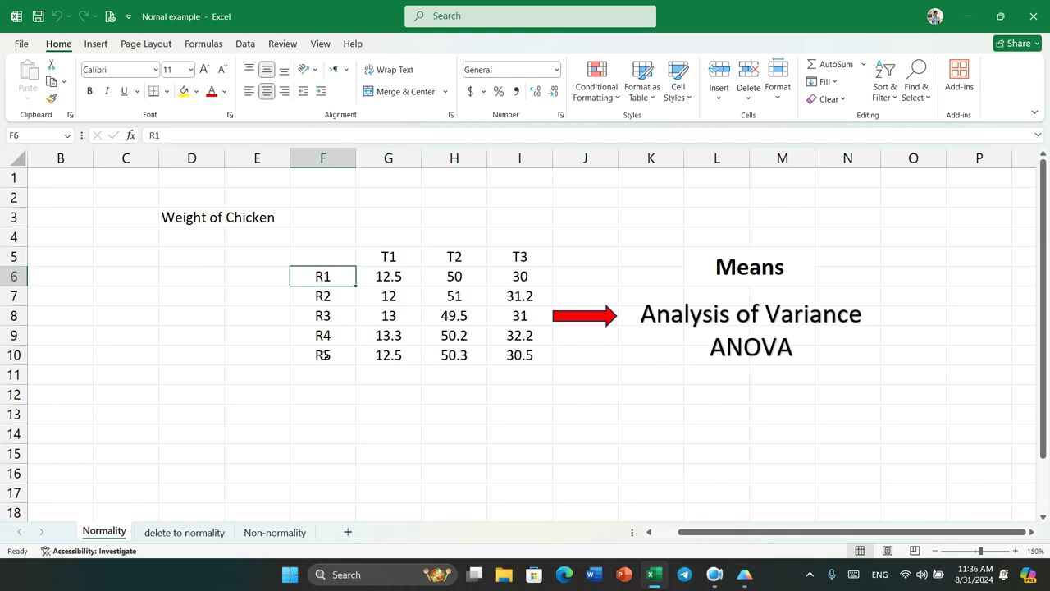
left_click(327, 357)
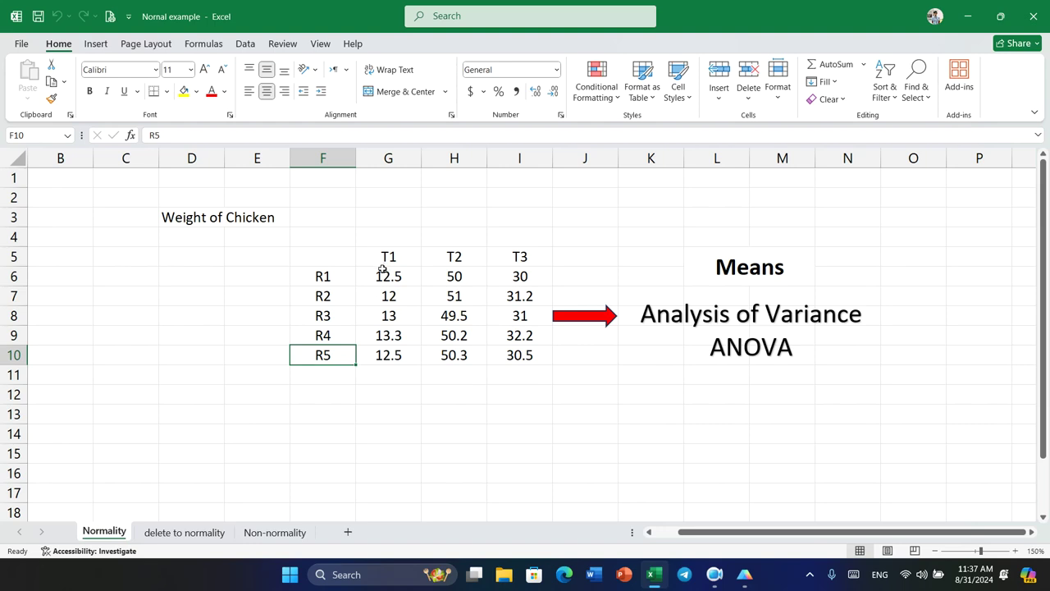
left_click_drag(390, 256, 391, 360)
left_click(391, 295)
left_click_drag(390, 274, 389, 361)
left_click_drag(392, 256, 386, 355)
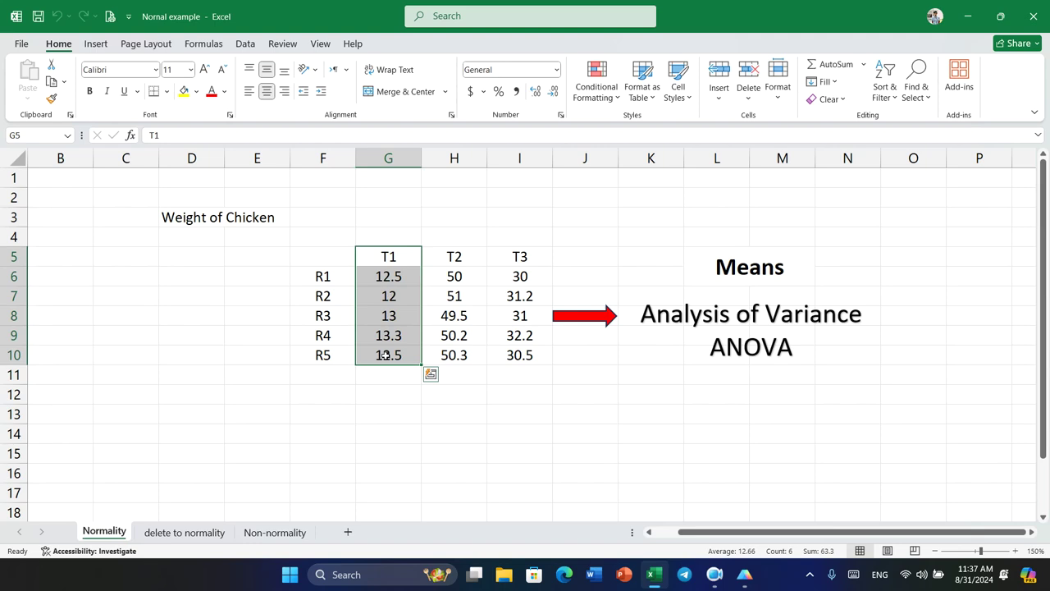
left_click(372, 358)
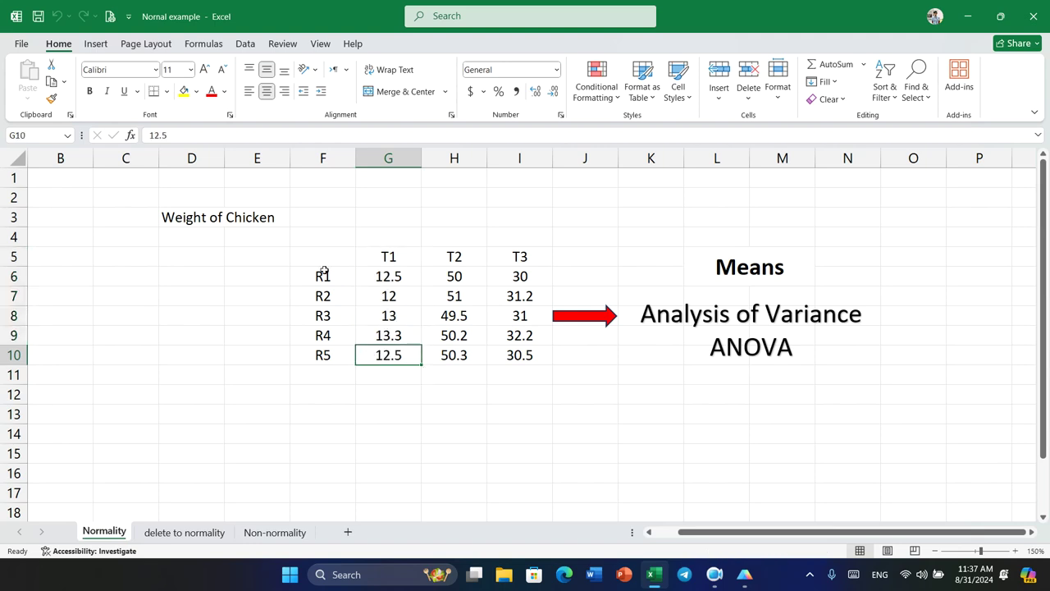
left_click(389, 257)
left_click_drag(333, 279, 323, 355)
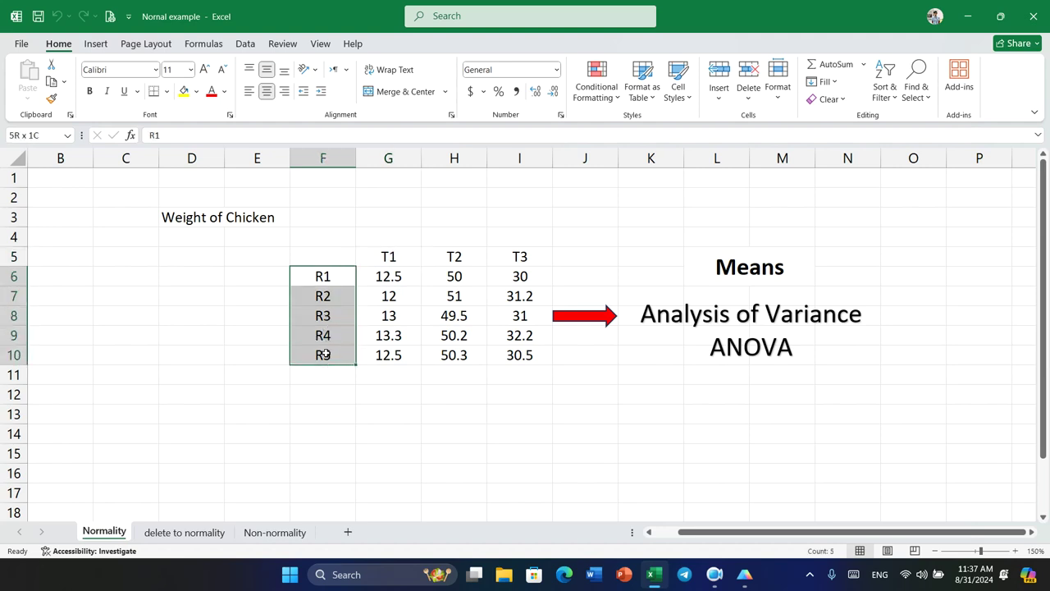
Go through the T1 weights in G6:G10 one replicate at a time
left_click(388, 279)
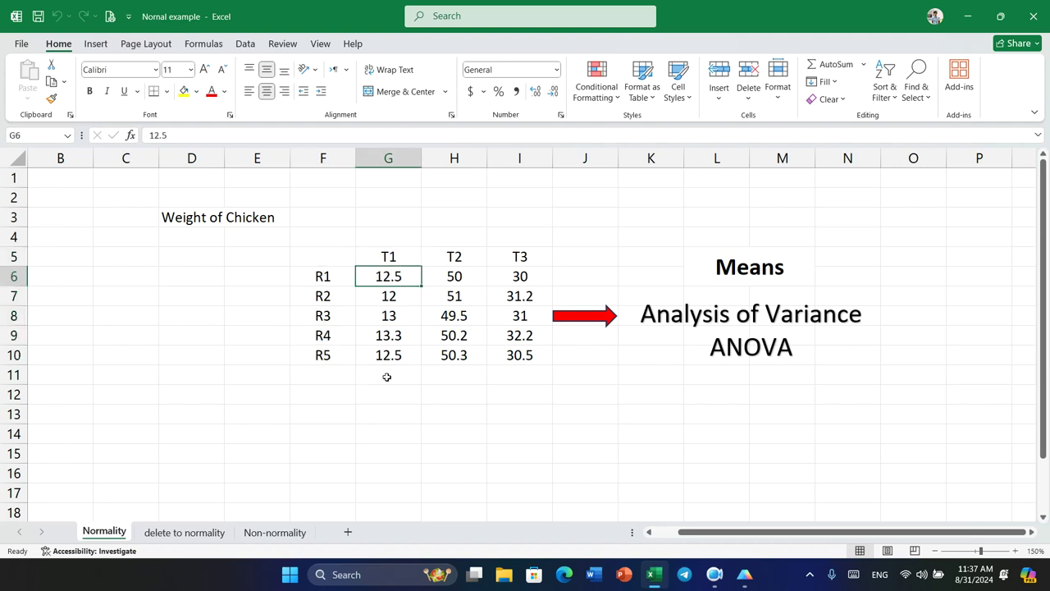
left_click(389, 296)
left_click(389, 316)
left_click(388, 335)
left_click(388, 354)
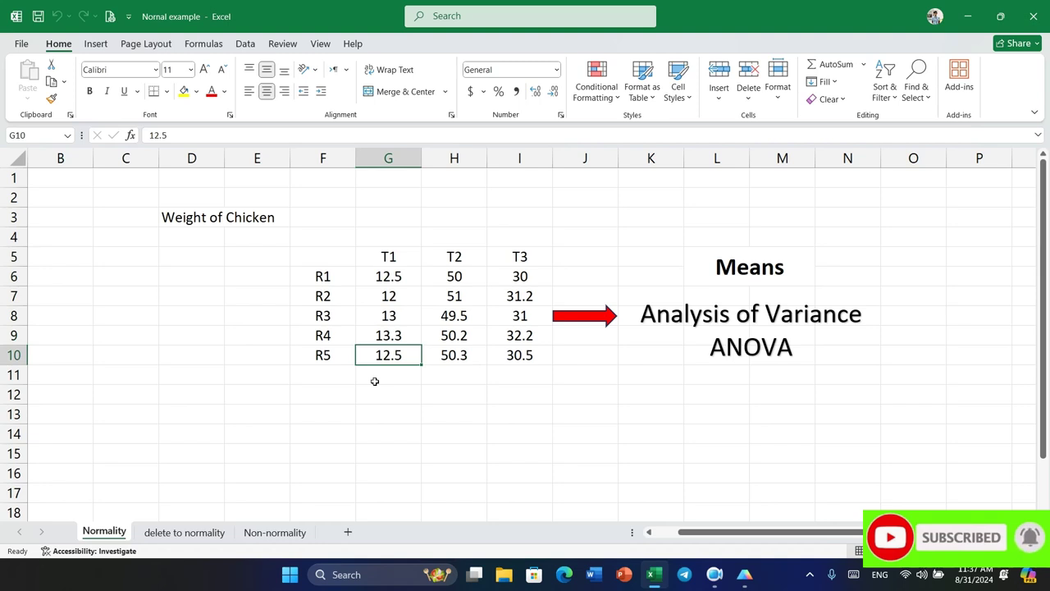
left_click(391, 280)
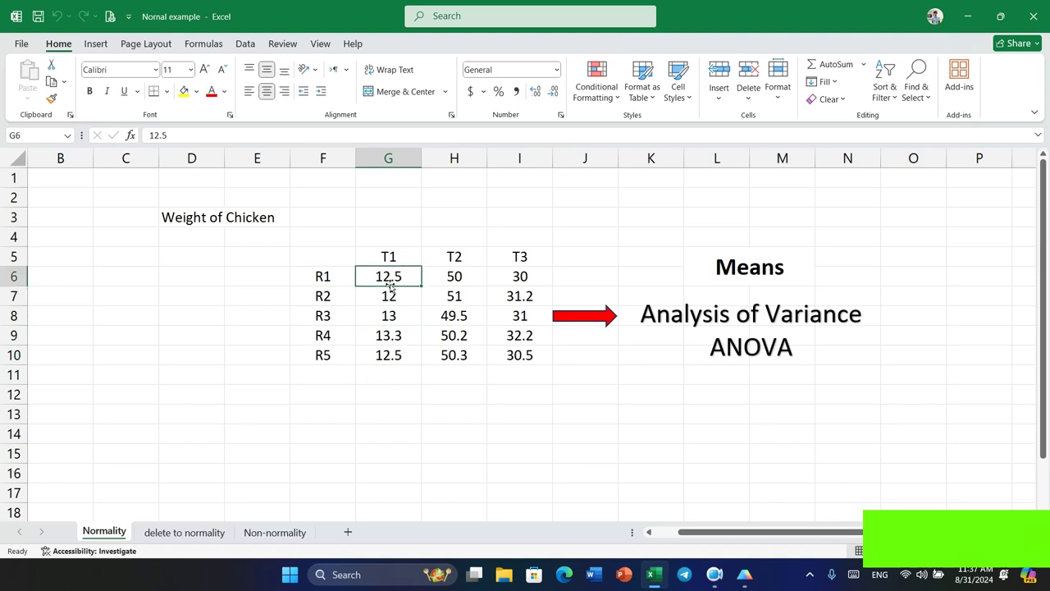
left_click(390, 297)
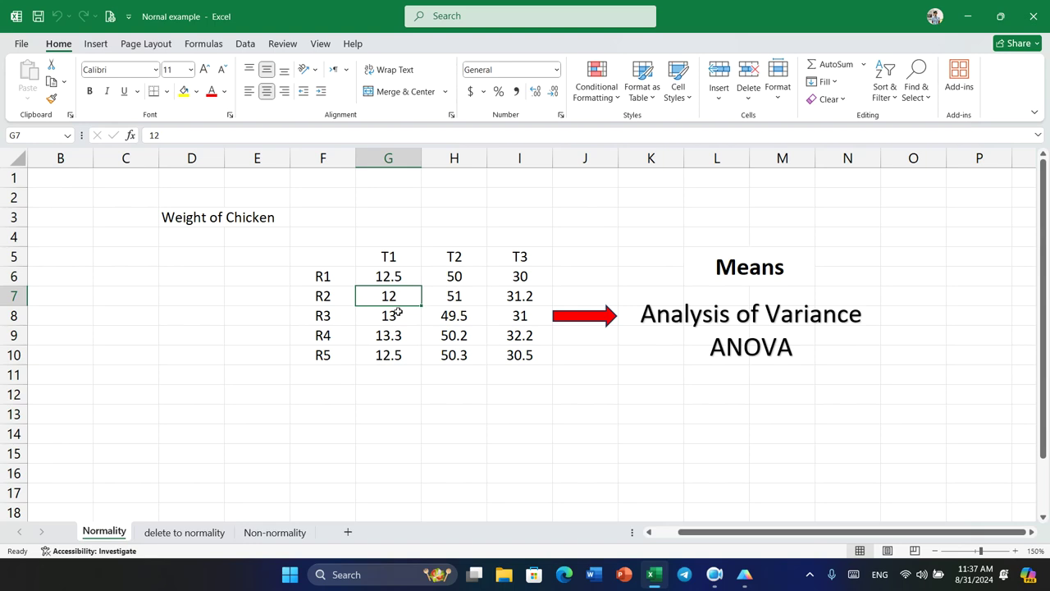
left_click(398, 313)
left_click(396, 333)
left_click(394, 355)
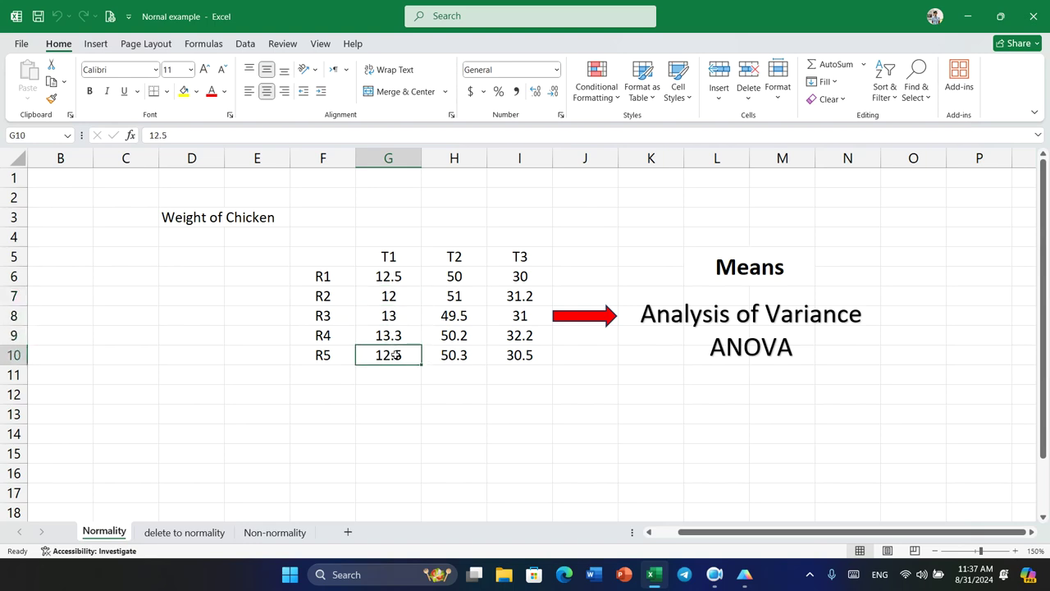
left_click(390, 278)
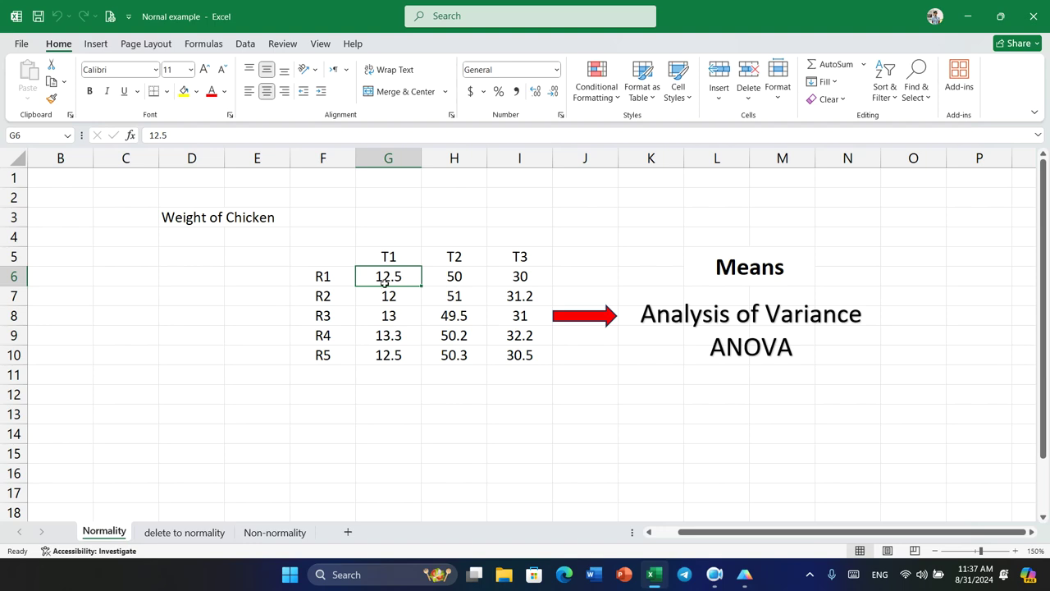
left_click(391, 297)
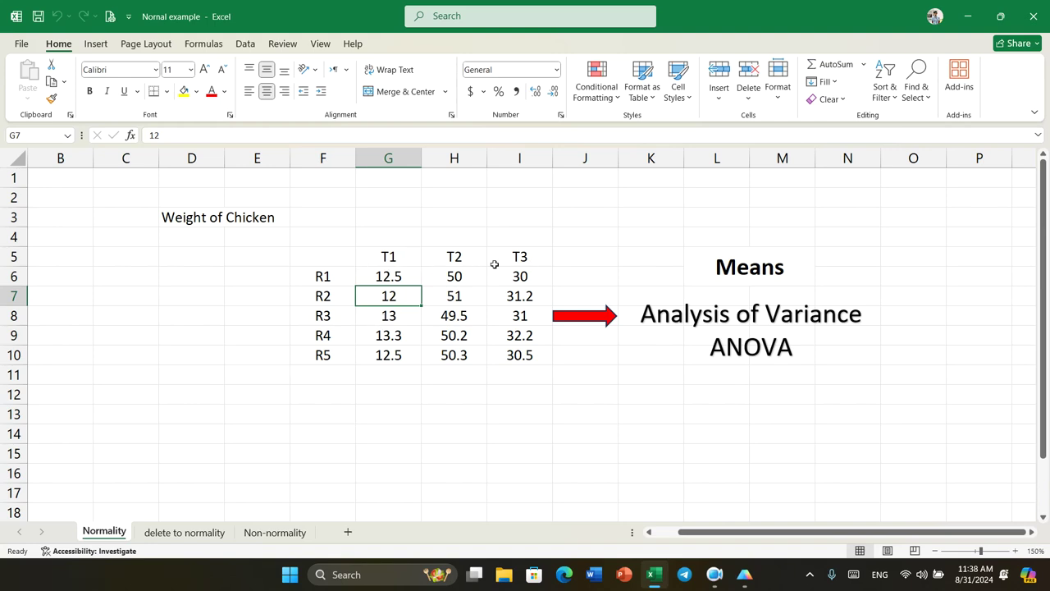
Examine how the T1–T3 treatment data relate to the Means and Analysis of Variance (ANOVA) labels beside the table
left_click(392, 257)
left_click_drag(388, 279, 389, 356)
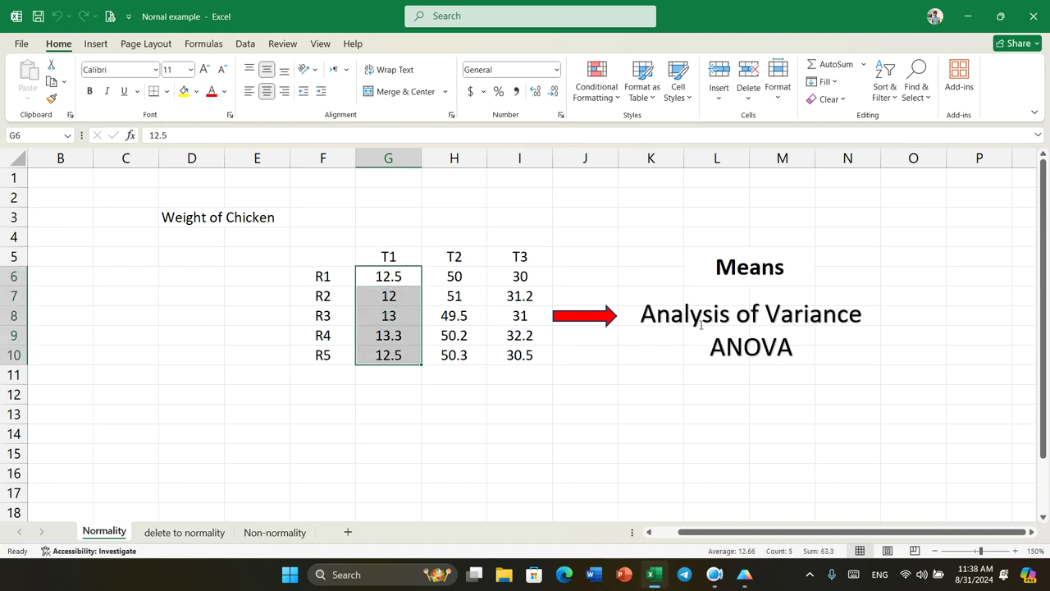
left_click(776, 359)
left_click(392, 320)
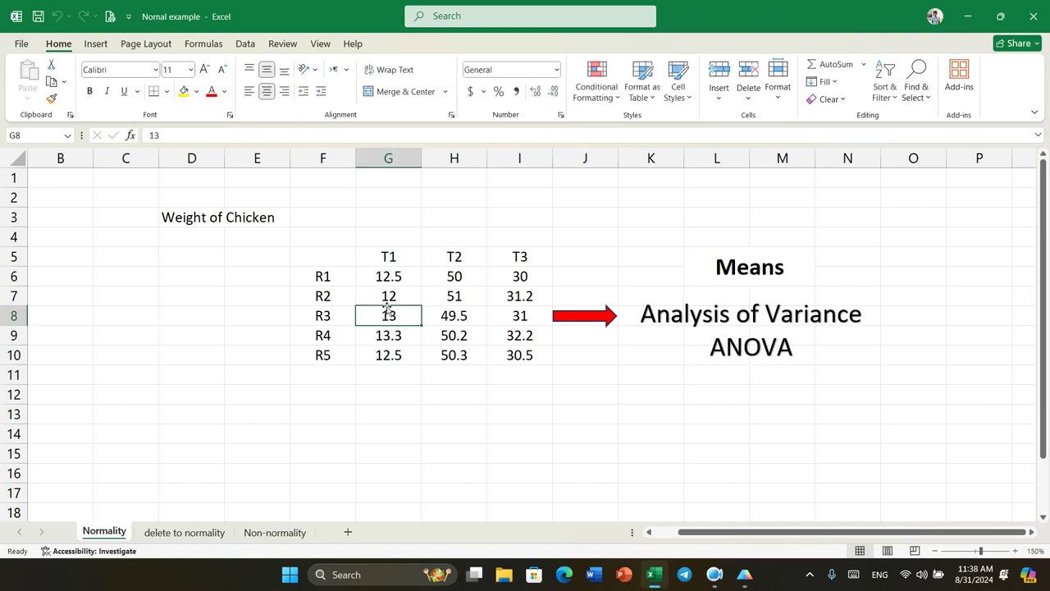
left_click(392, 276)
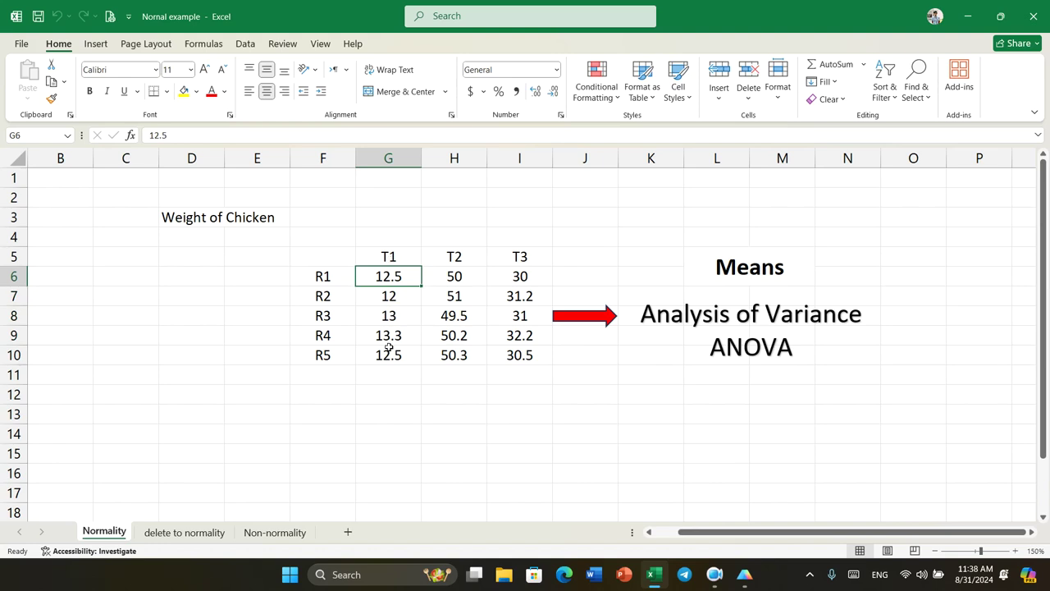
left_click(717, 267)
left_click_drag(381, 277, 384, 347)
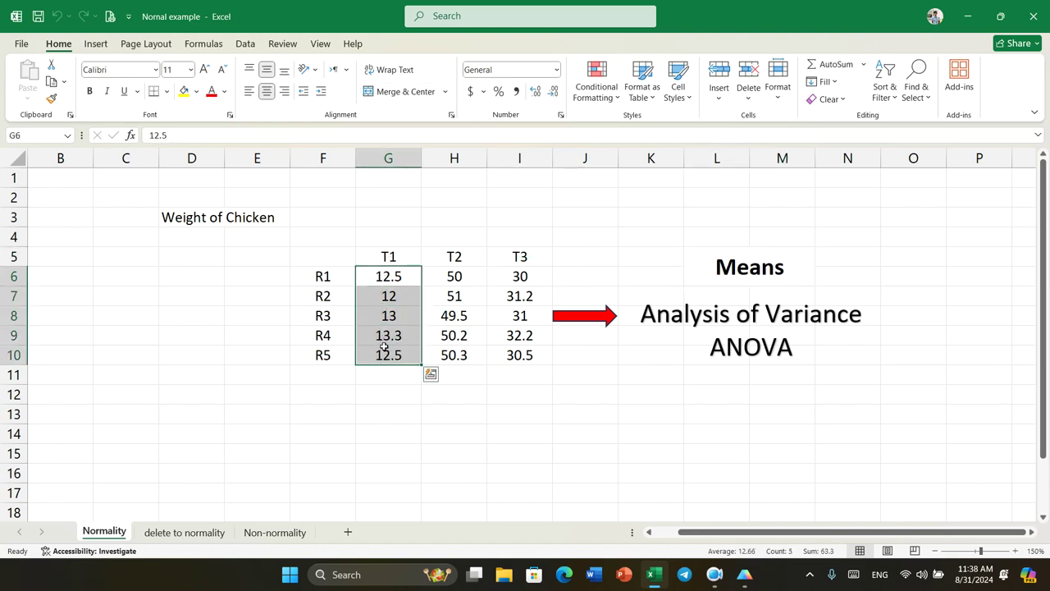
left_click(397, 254)
left_click(450, 254)
left_click(502, 260)
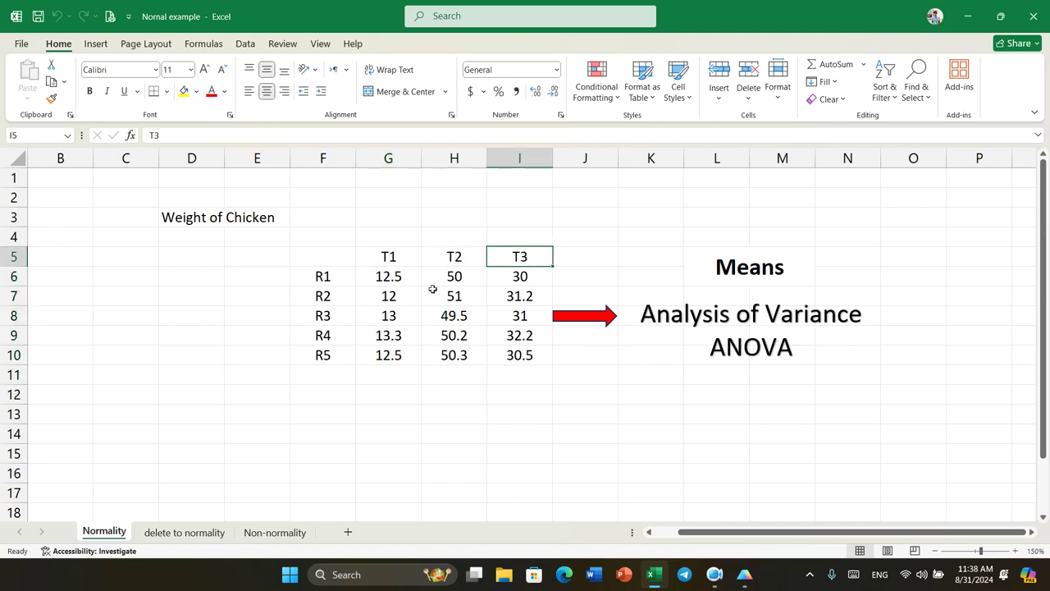
left_click_drag(392, 279, 402, 351)
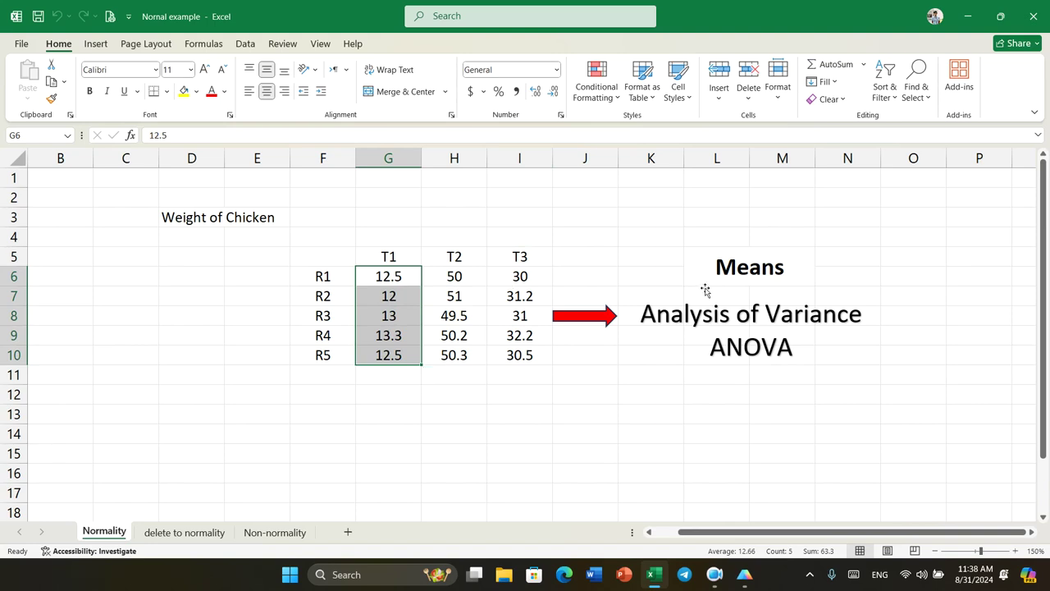
left_click(729, 276)
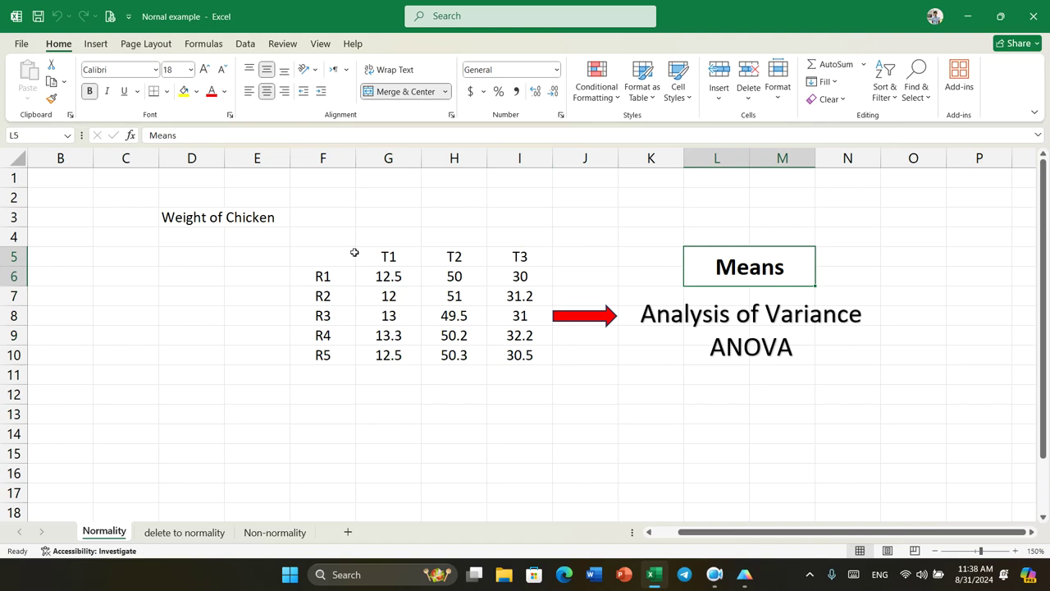
left_click(735, 361)
left_click(714, 382)
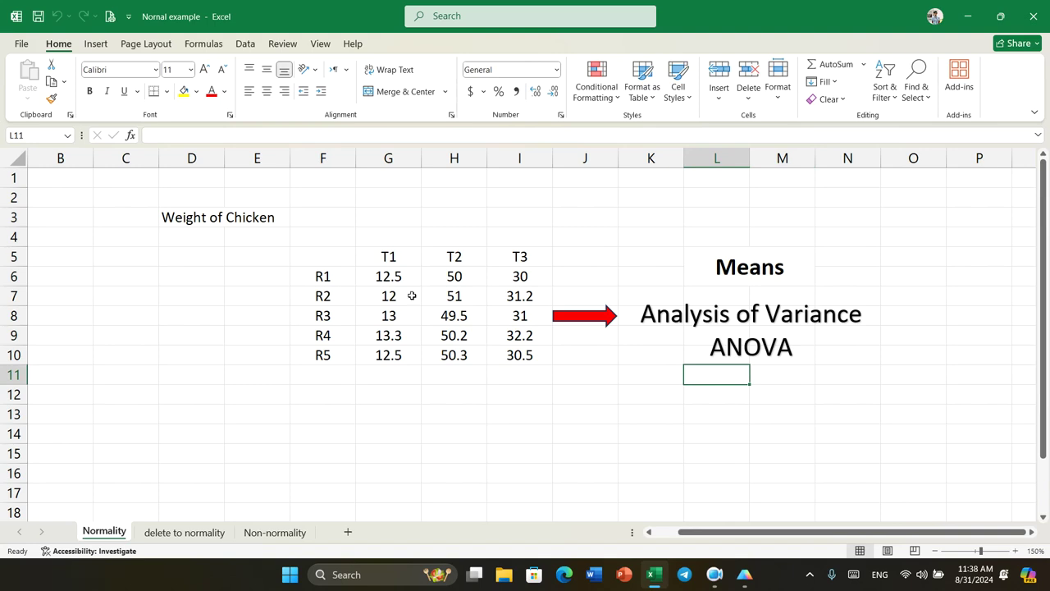
left_click(500, 400)
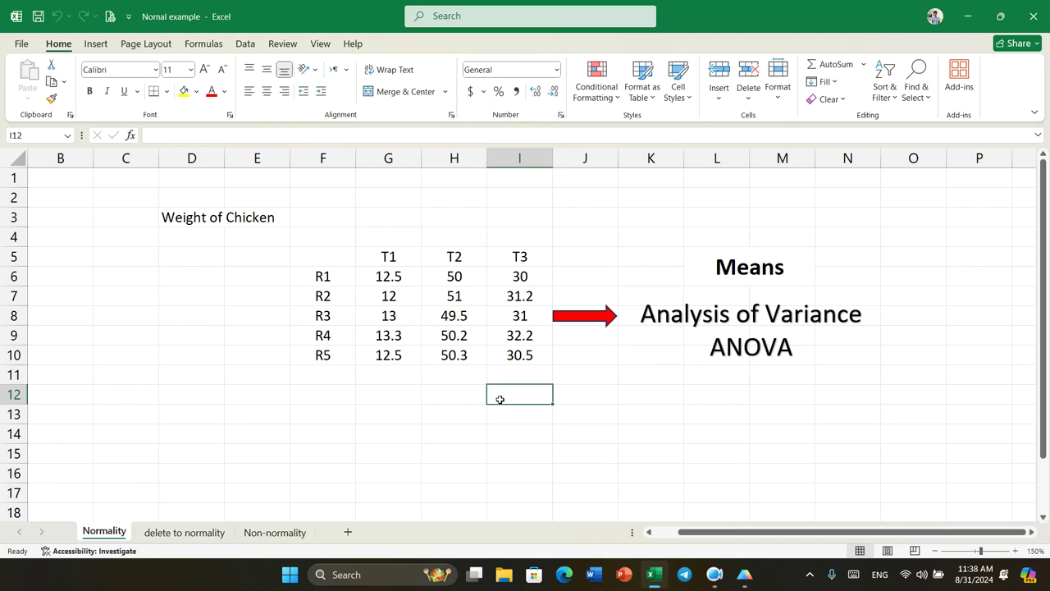
Copy the T1–T3 headings and weights in G5:I10 and paste them into Prism's Data 1 table, starting at the Group A title
left_click(392, 276)
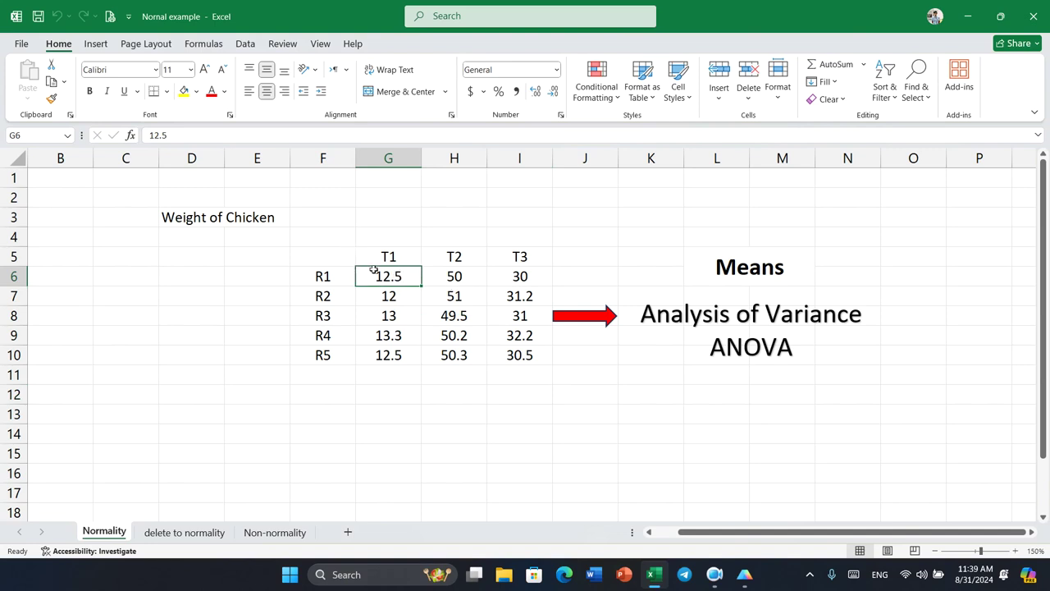
left_click_drag(389, 282, 497, 350)
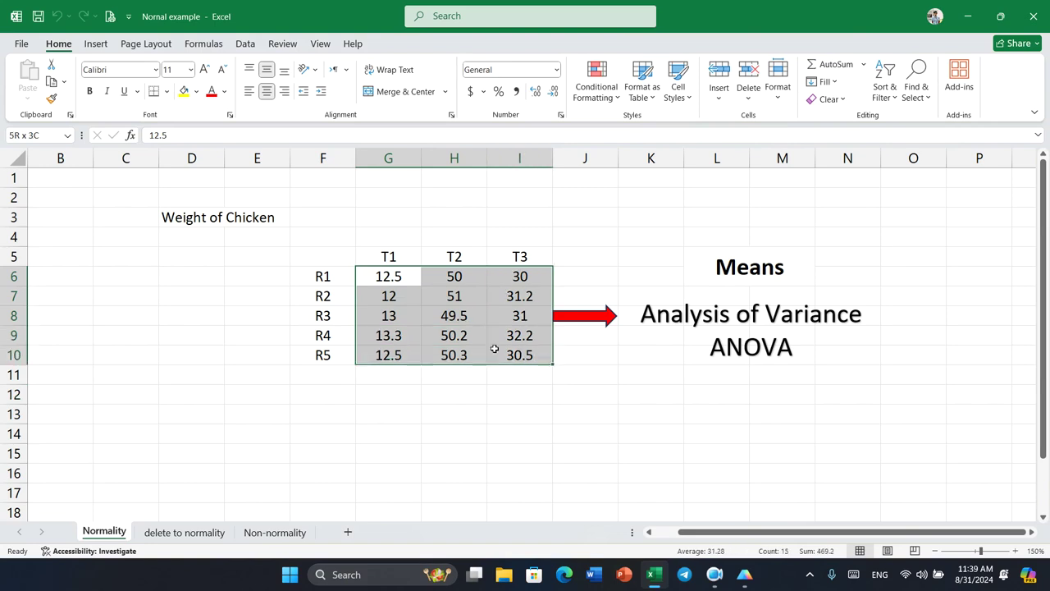
left_click_drag(400, 257, 514, 352)
key("ctrl+c")
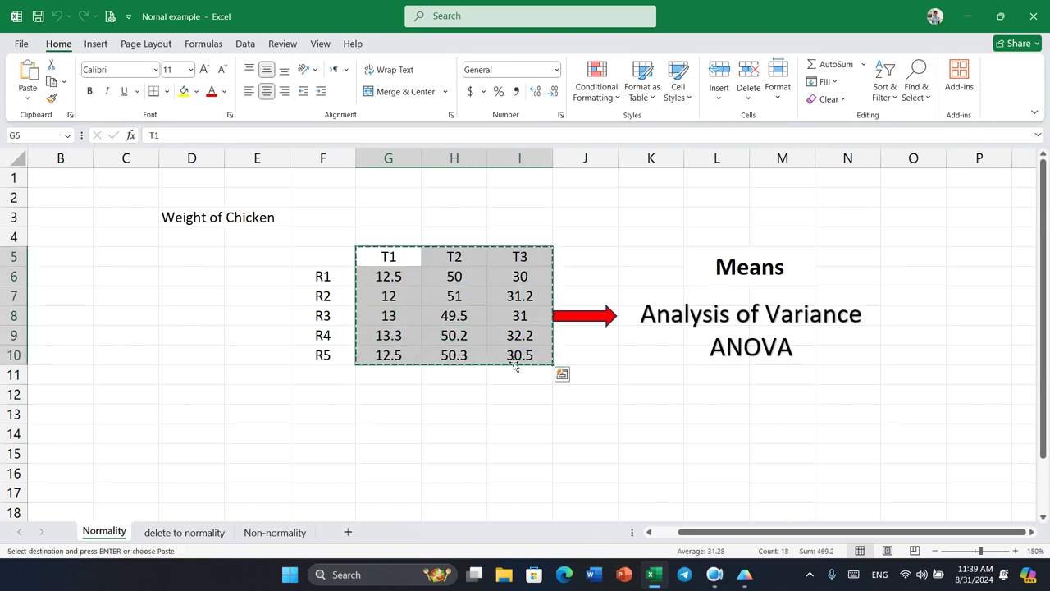
key("alt+Tab")
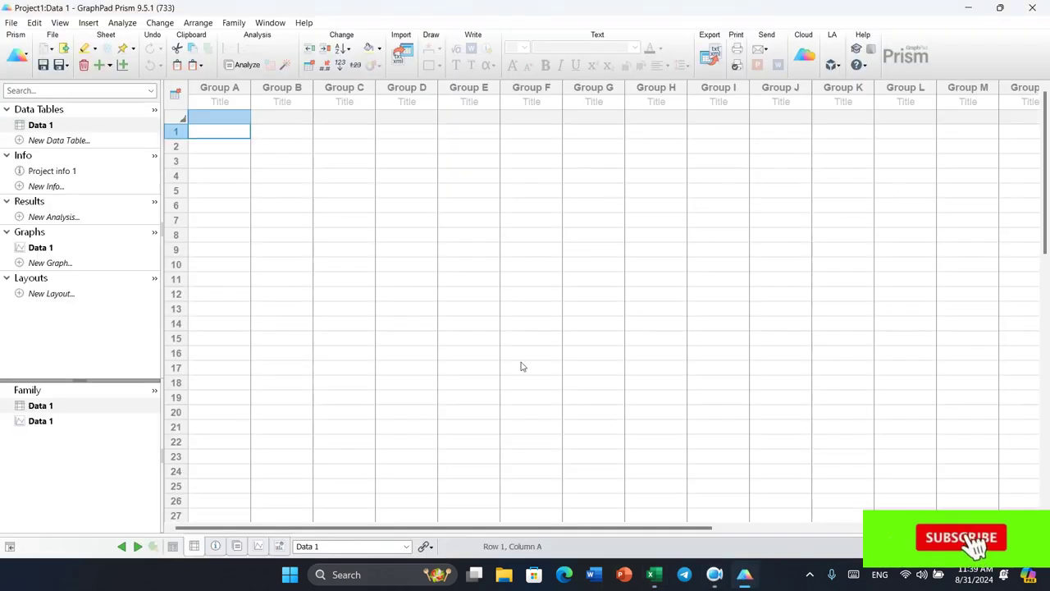
left_click(220, 102)
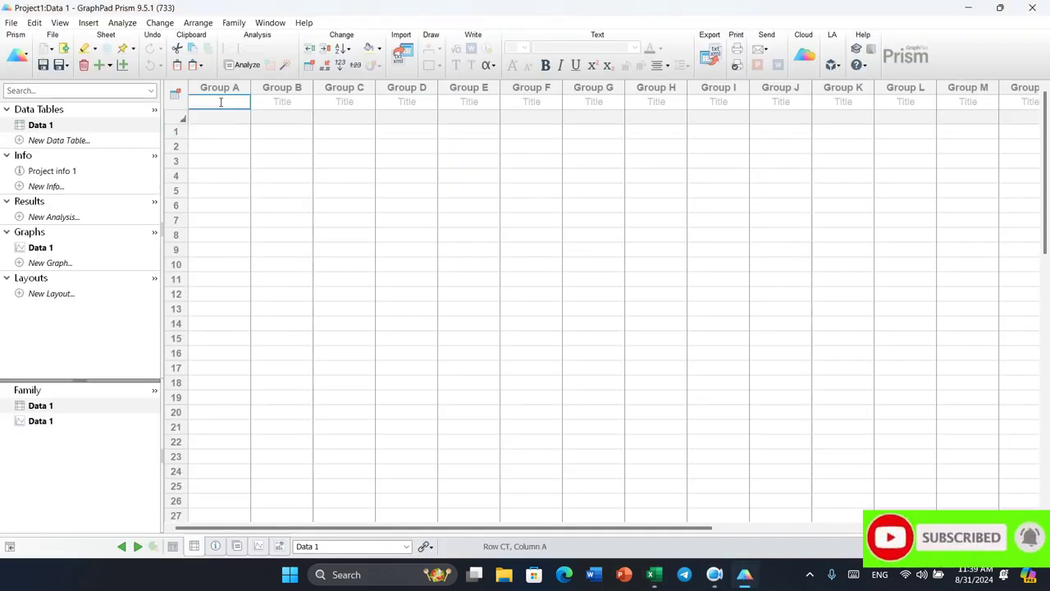
key("ctrl+v")
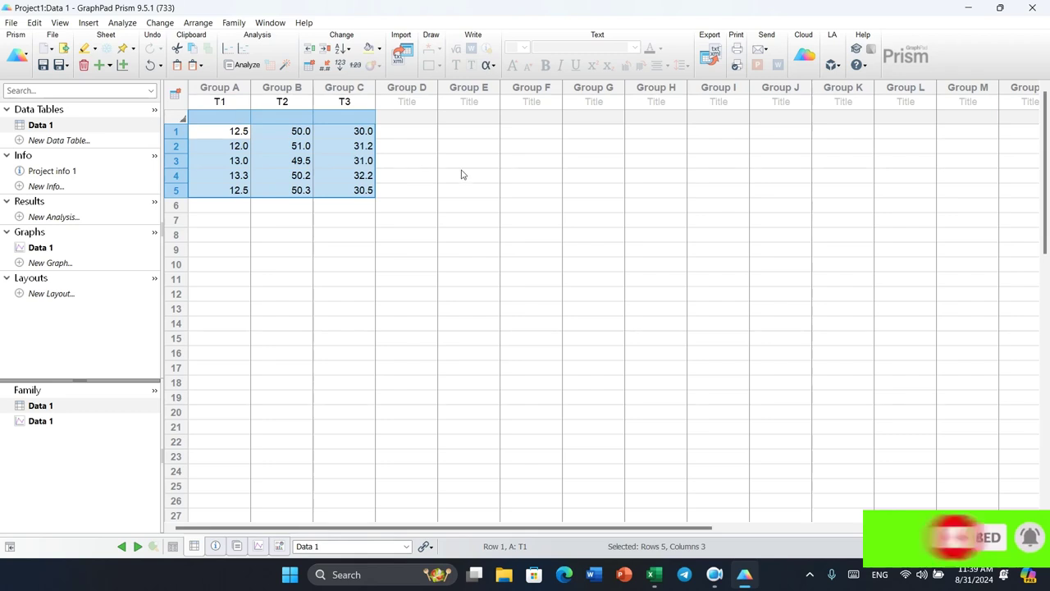
Check the pasted weights in rows 1 to 5 of the Data 1 table
left_click(517, 175)
left_click(178, 131)
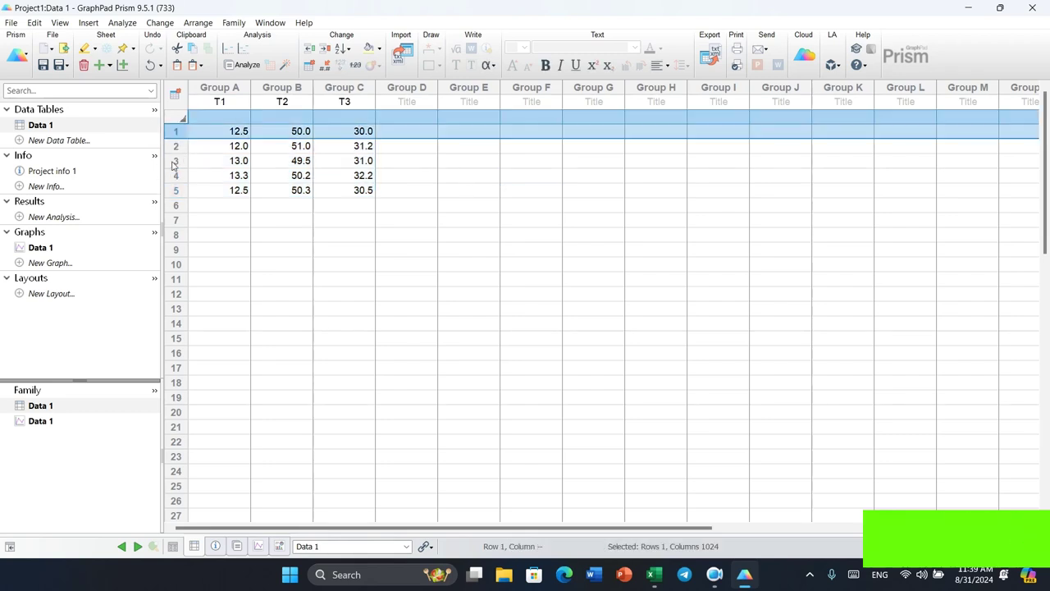
left_click(179, 147)
left_click(180, 161)
left_click(181, 175)
left_click(180, 191)
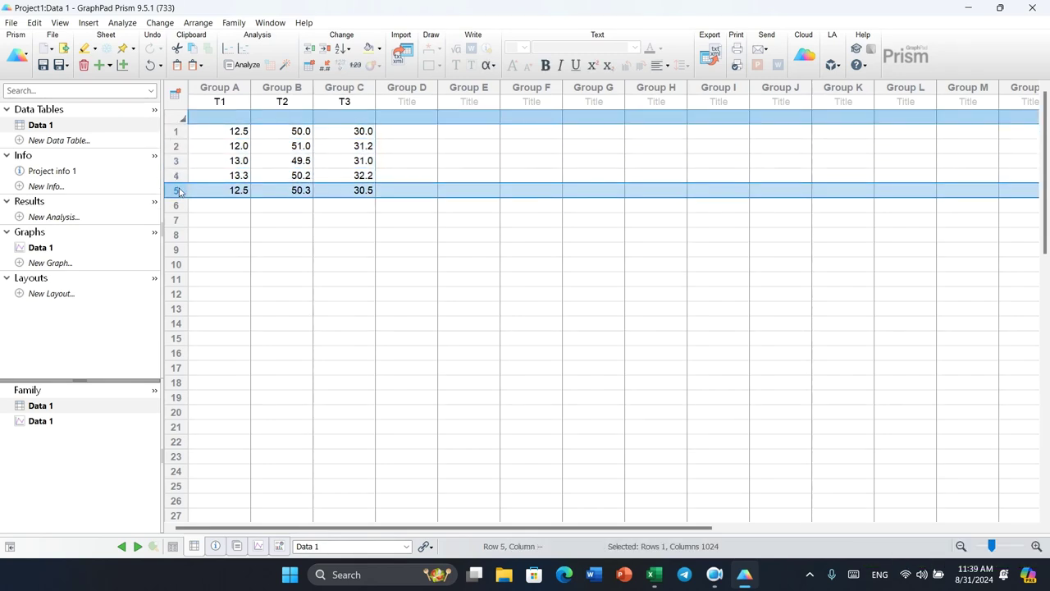
left_click(422, 172)
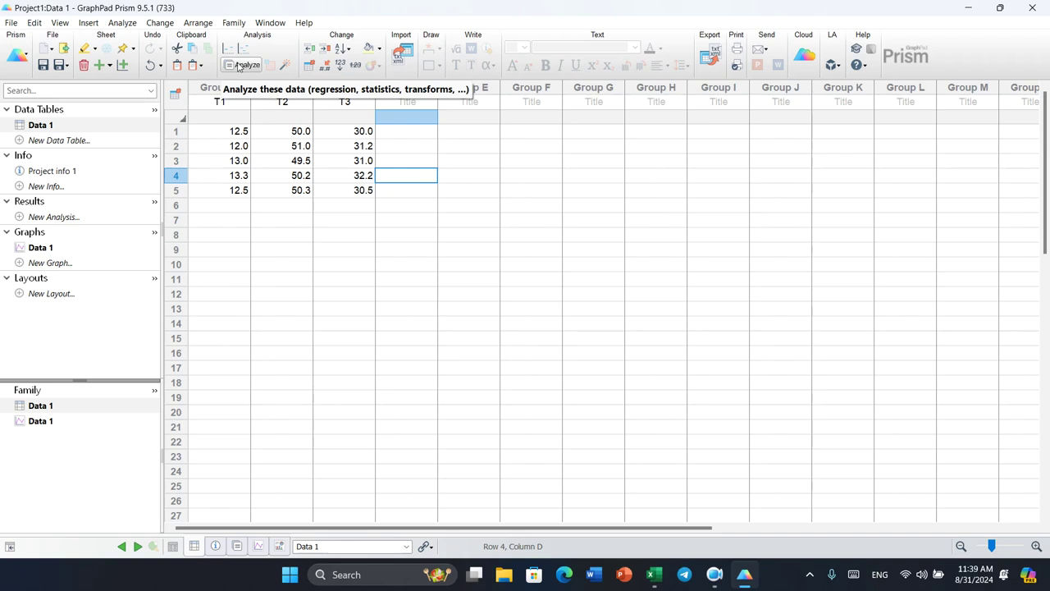
Set up a Normality and Lognormality Tests column analysis on data sets T1, T2 and T3 of Data 1
left_click(15, 25)
left_click(518, 281)
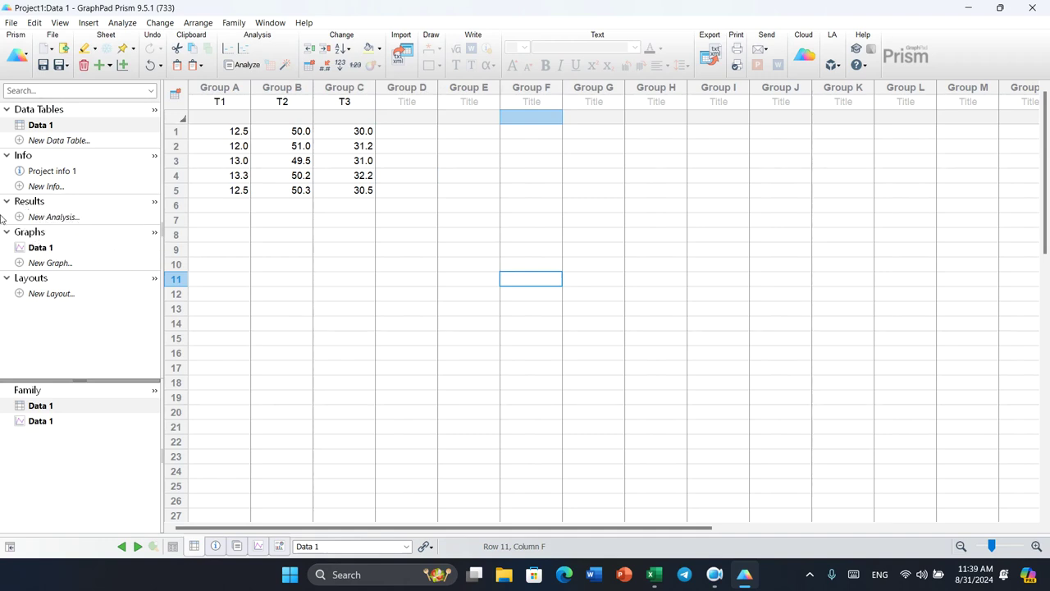
left_click(244, 66)
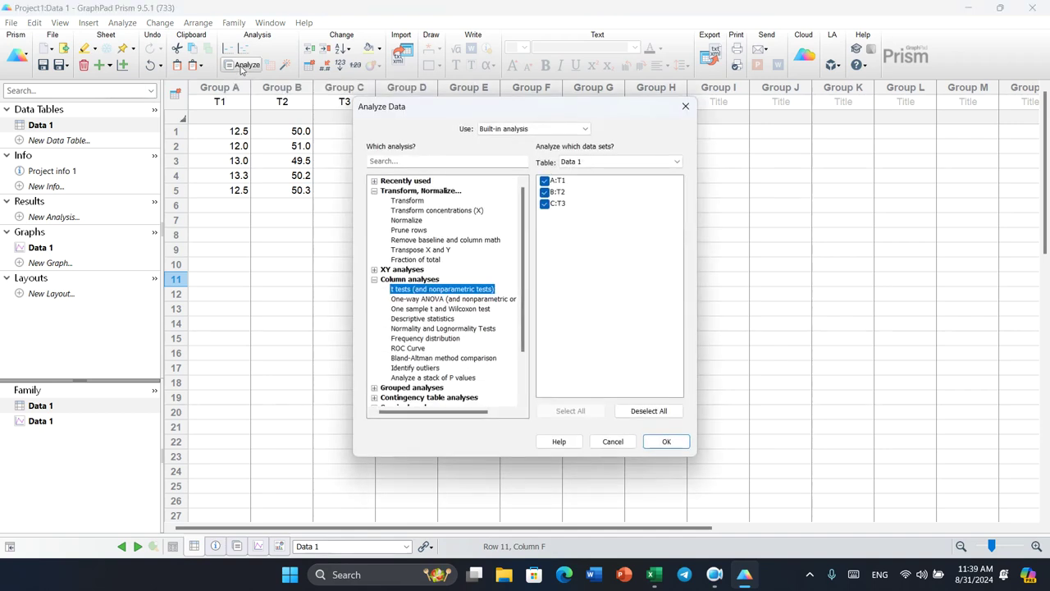
left_click(375, 280)
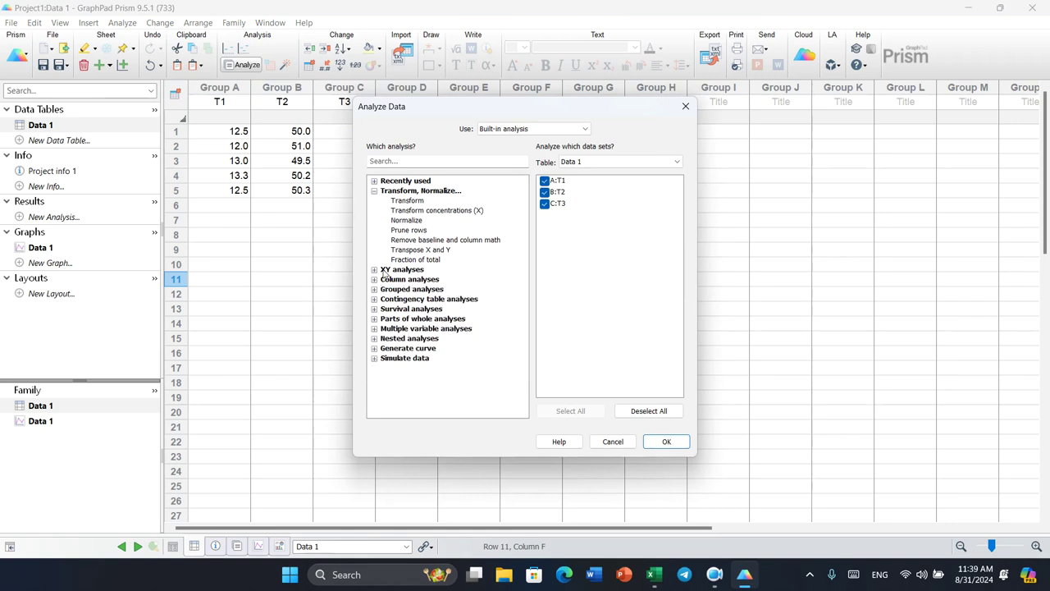
left_click(375, 280)
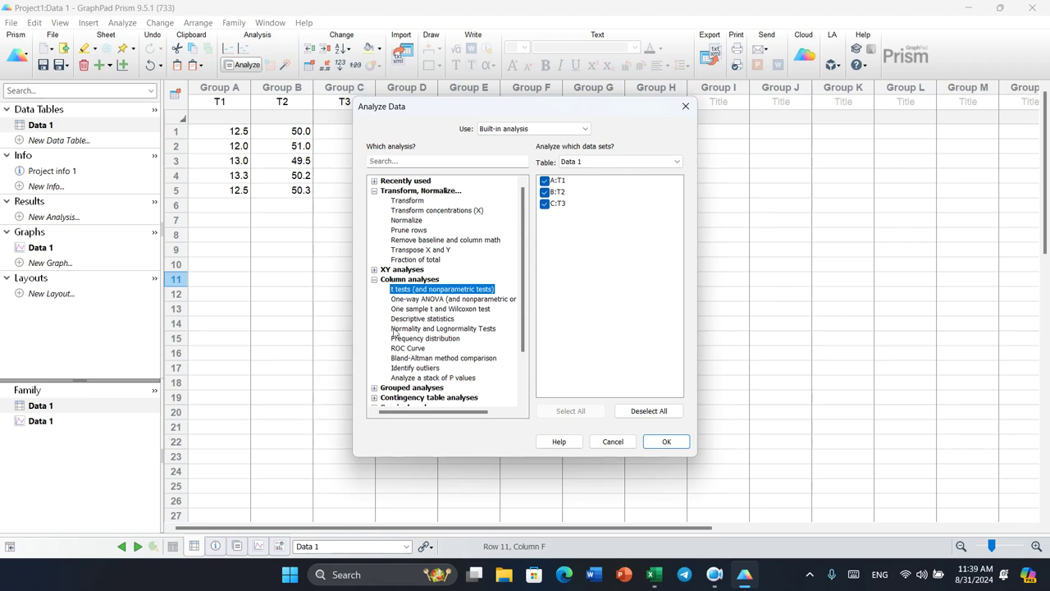
left_click(437, 329)
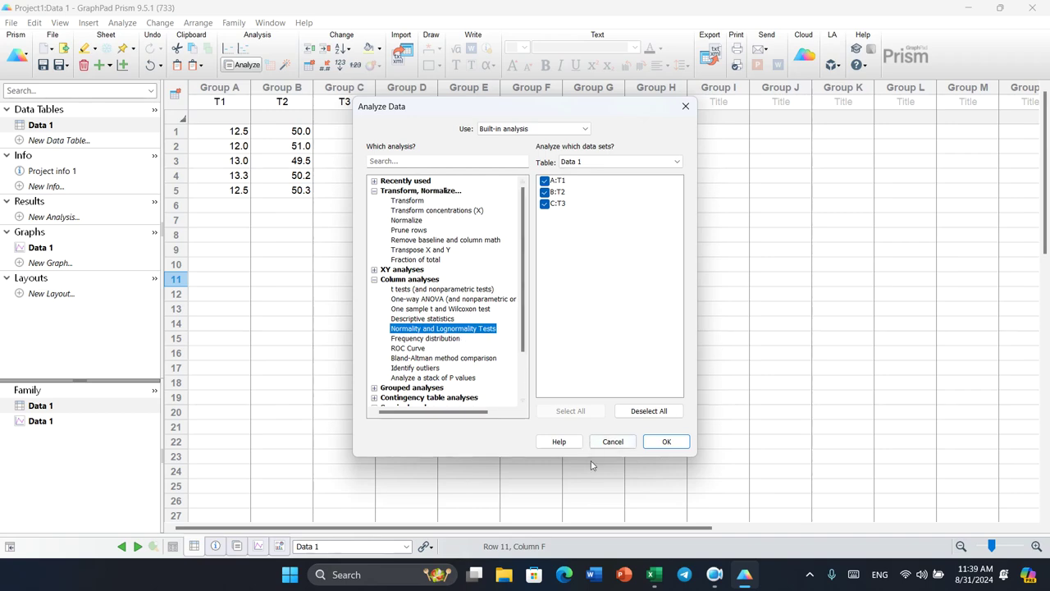
left_click(668, 442)
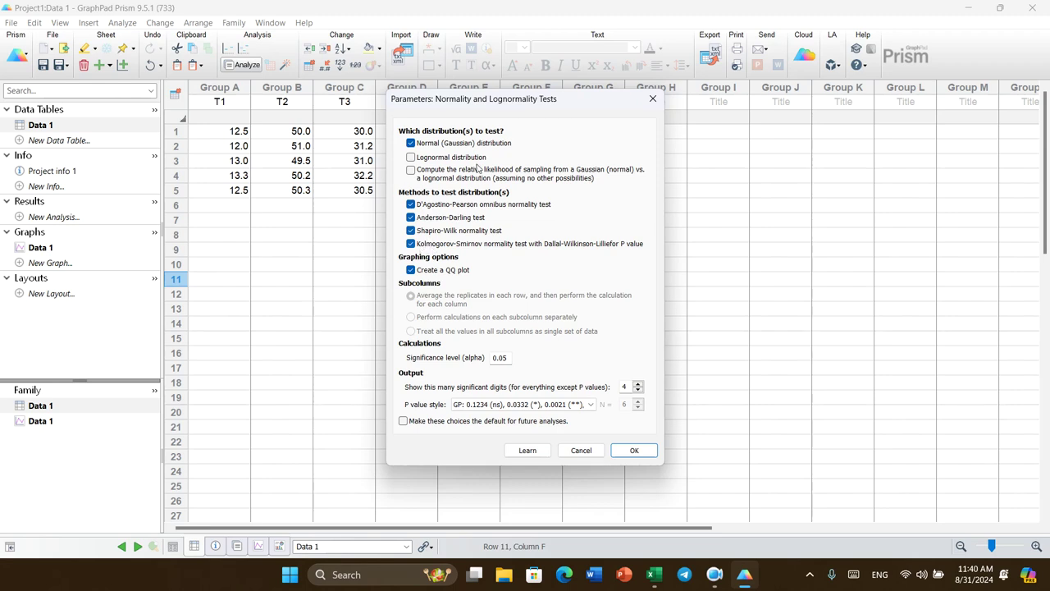
Keep only the Shapiro-Wilk method by turning off D'Agostino-Pearson, Anderson-Darling and Kolmogorov-Smirnov, and run the normality test
left_click(425, 205)
left_click(422, 217)
left_click(413, 245)
left_click(633, 450)
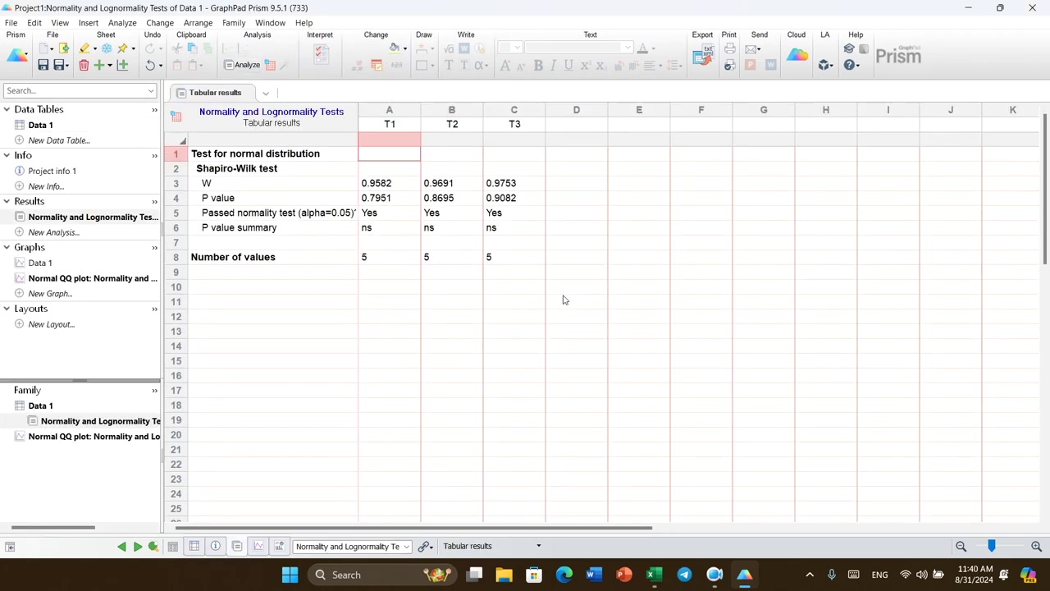
Examine the Shapiro-Wilk results table and the P value of each treatment T1, T2 and T3
left_click_drag(196, 156, 518, 265)
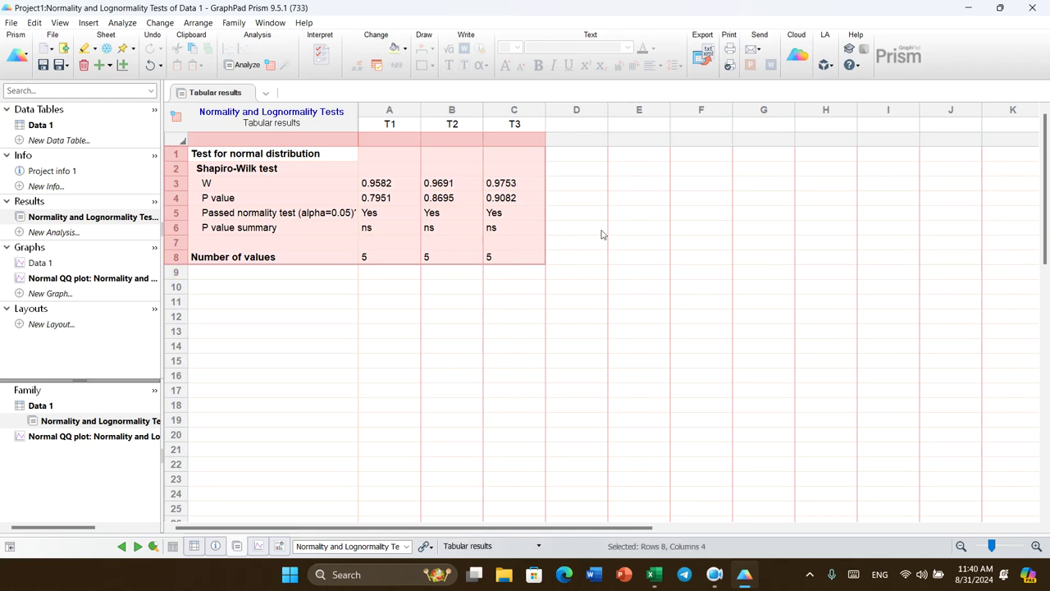
left_click(602, 233)
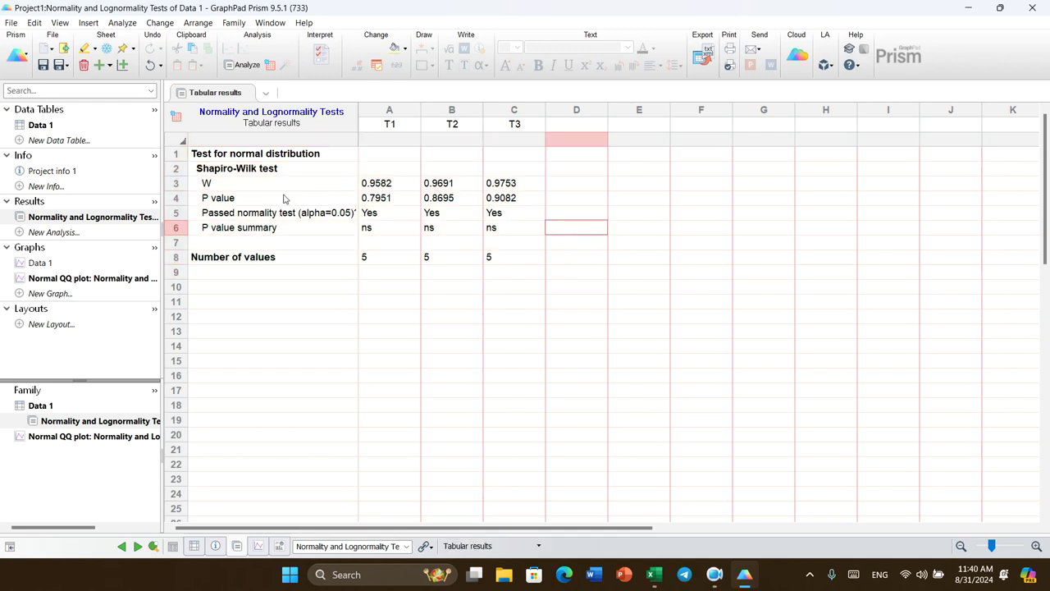
left_click(228, 202)
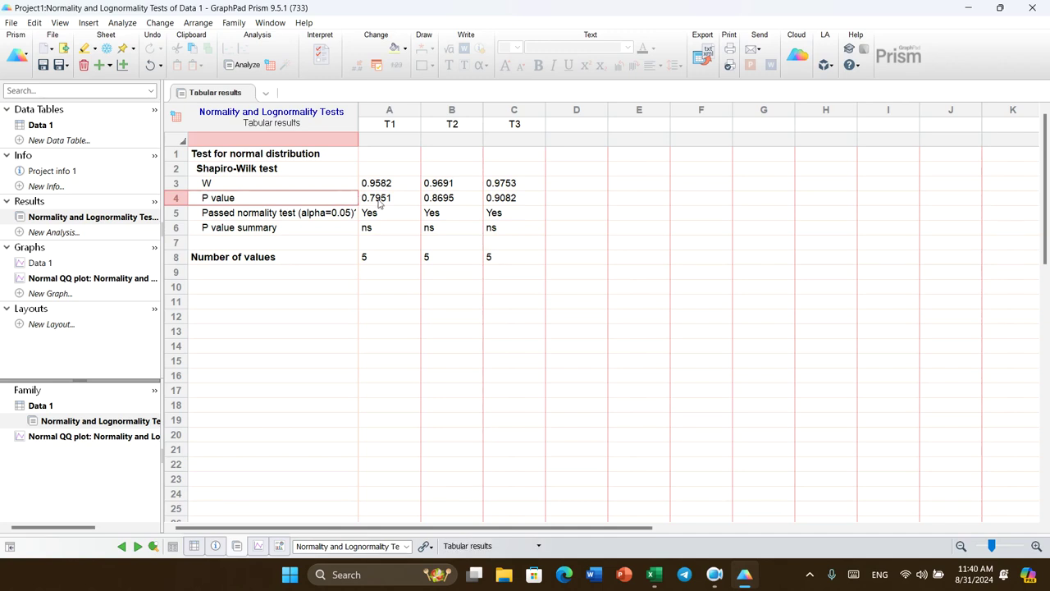
left_click(379, 204)
left_click(449, 203)
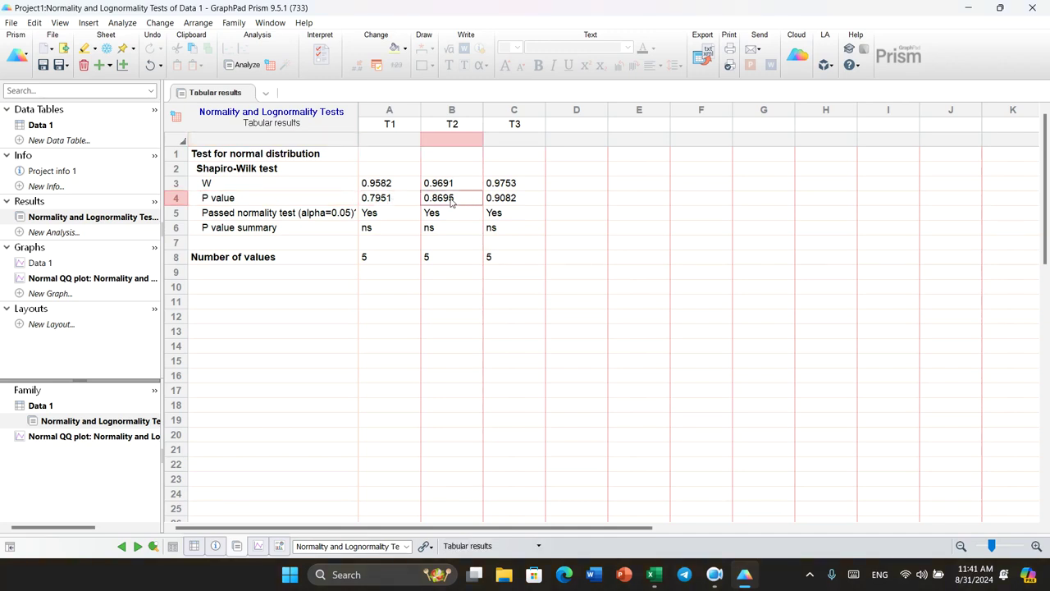
left_click(529, 200)
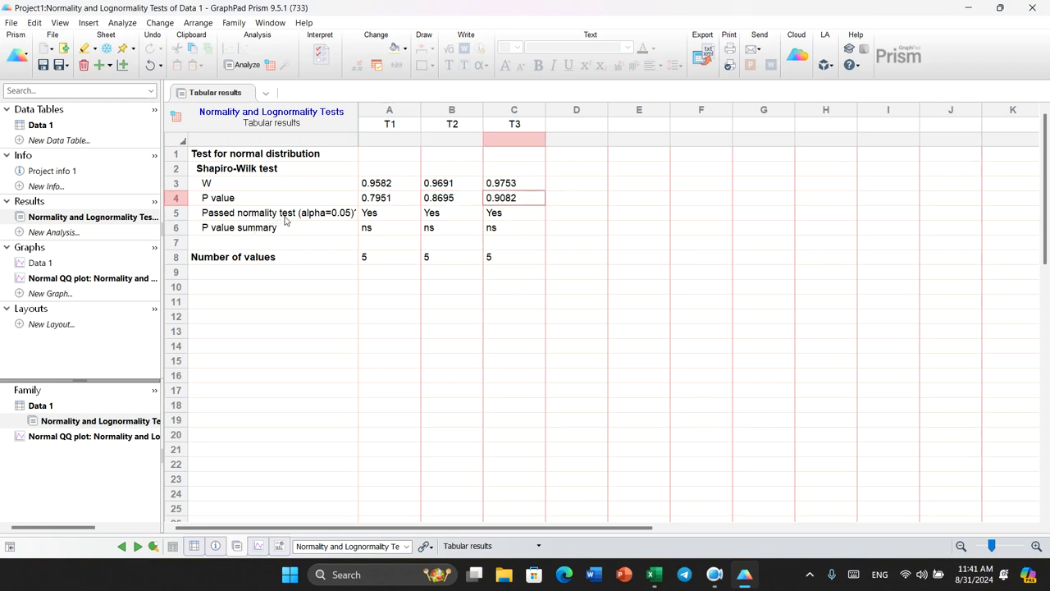
Check the passed normality test (alpha=0.05) result for each of T1, T2 and T3
left_click(389, 218)
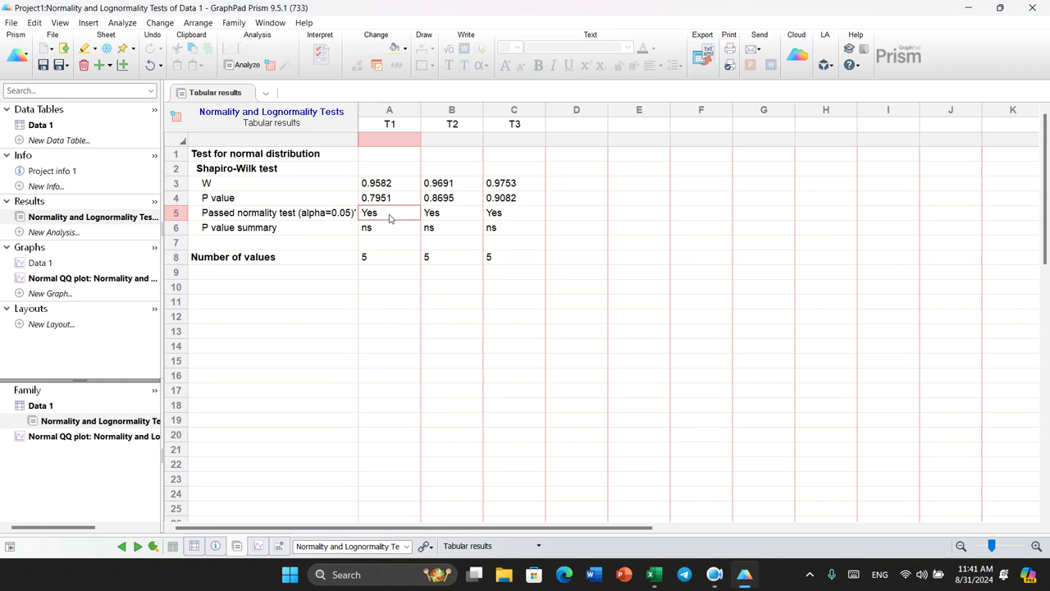
left_click(461, 218)
left_click(510, 217)
left_click(449, 218)
left_click(386, 219)
left_click(457, 218)
left_click(501, 214)
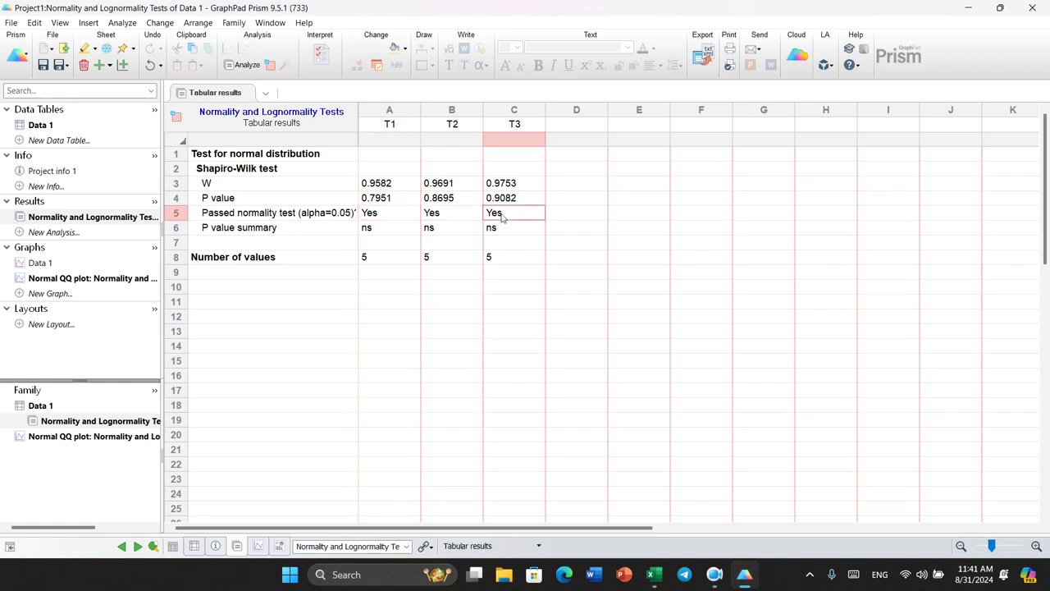
Compare the P value summary of T1, T2 and T3 with the P values and review the whole Shapiro-Wilk block
left_click(373, 234)
left_click(435, 229)
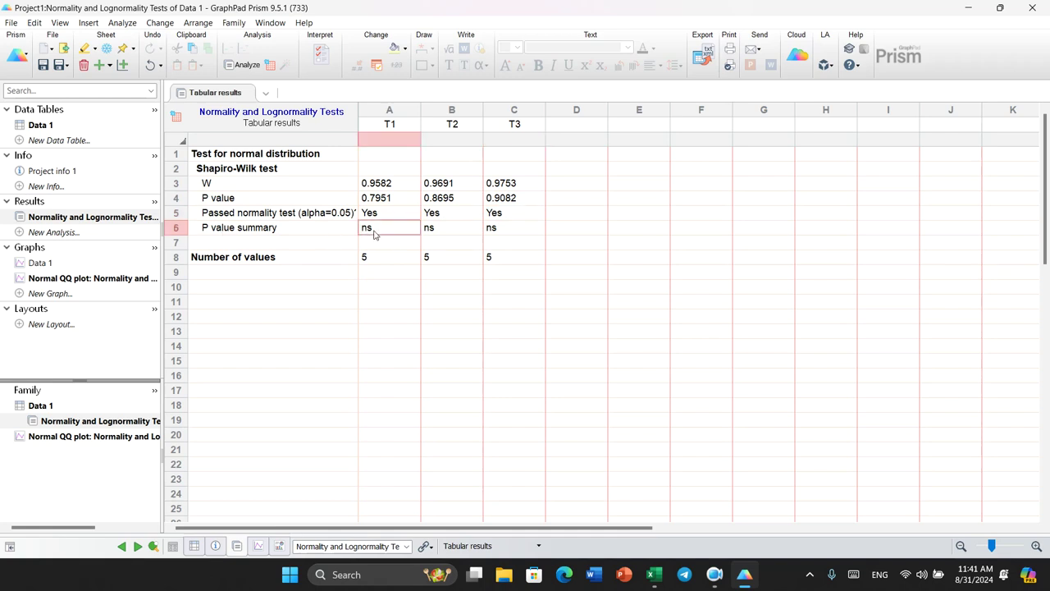
left_click(497, 229)
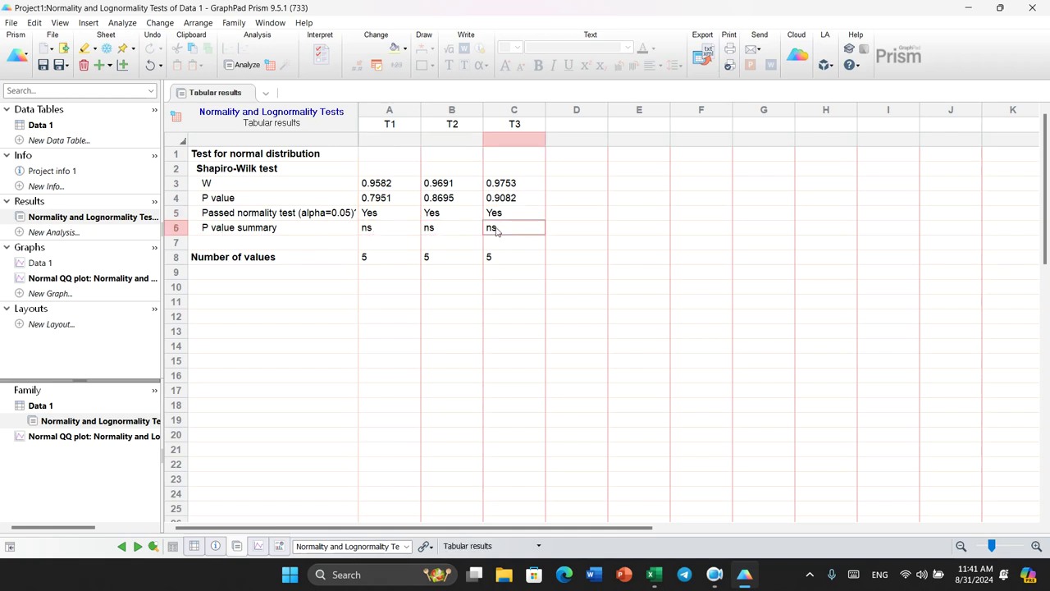
left_click(378, 202)
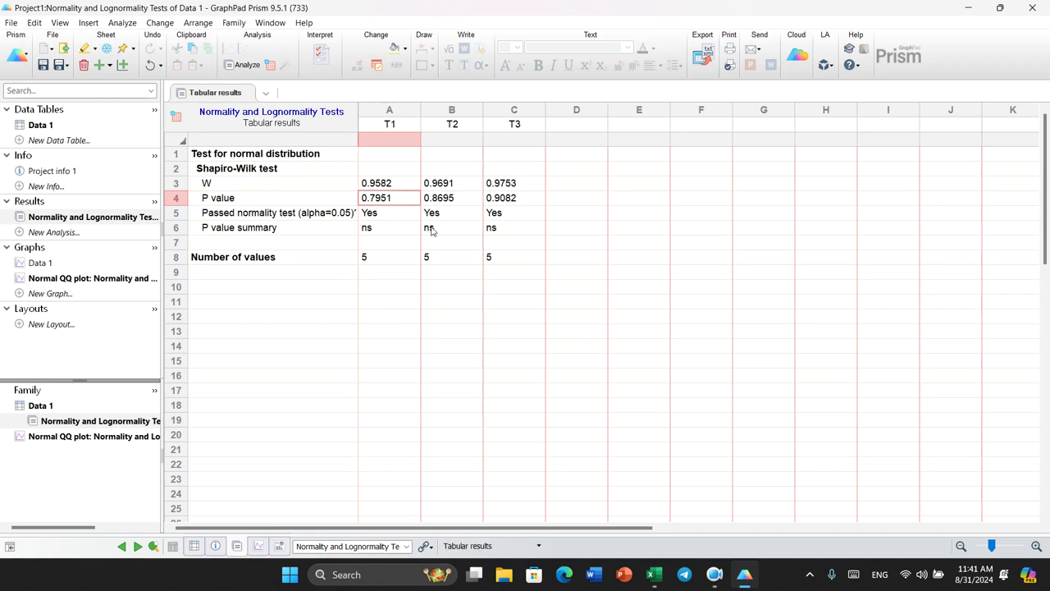
left_click(392, 236)
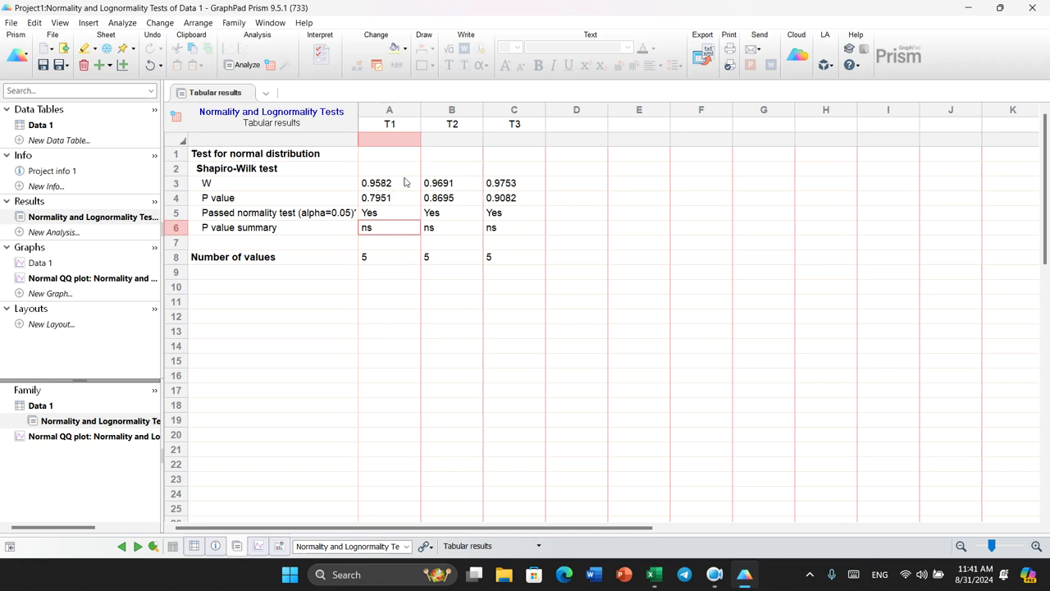
left_click_drag(209, 173, 481, 257)
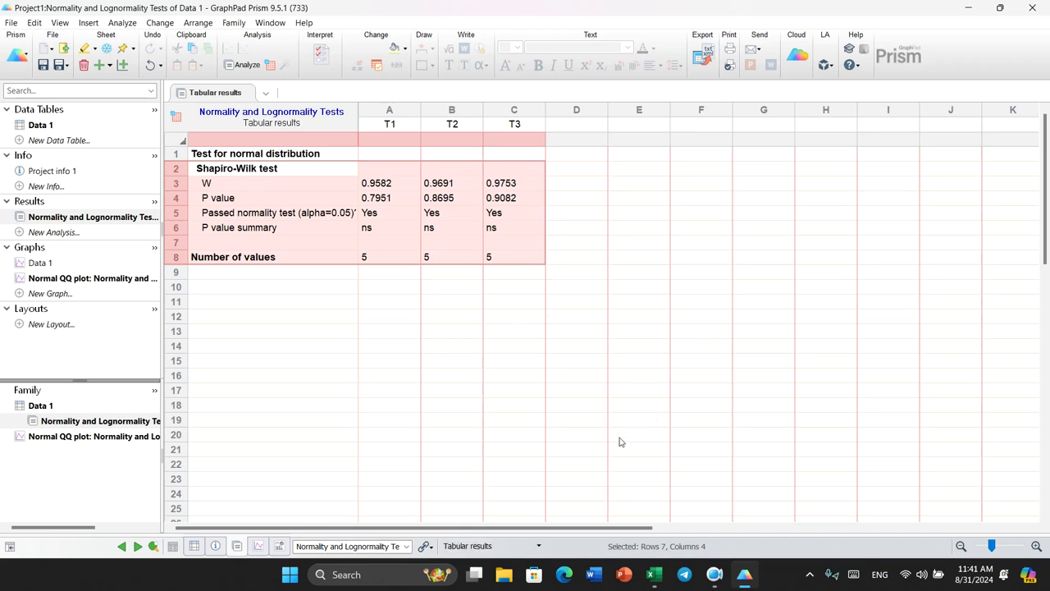
Return to Data 1, switch to the "delete to normality" sheet in Excel and examine the T1–T3 weights with the highlighted outliers
left_click(29, 127)
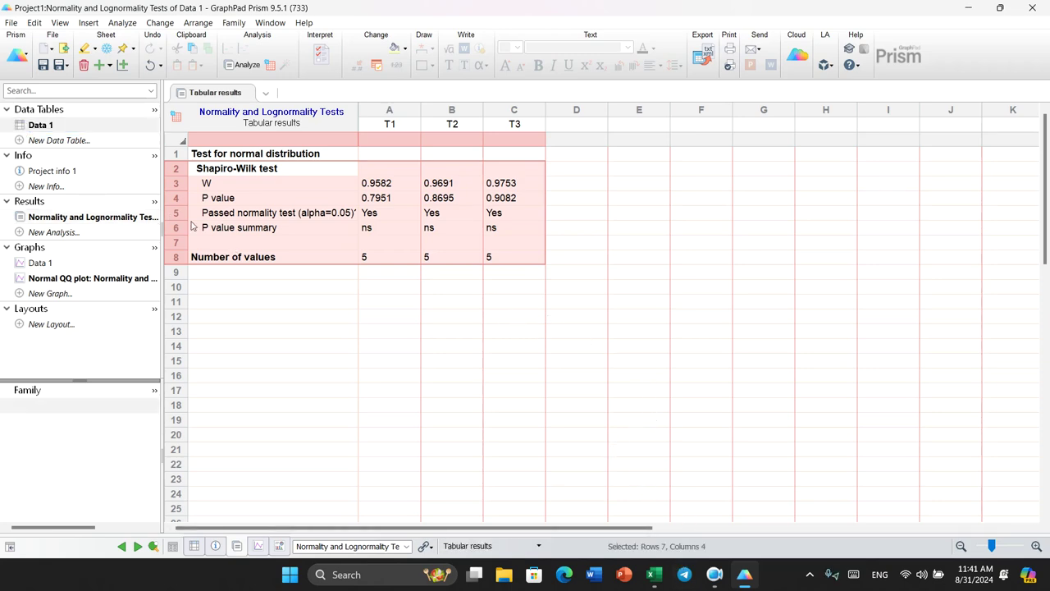
left_click(654, 574)
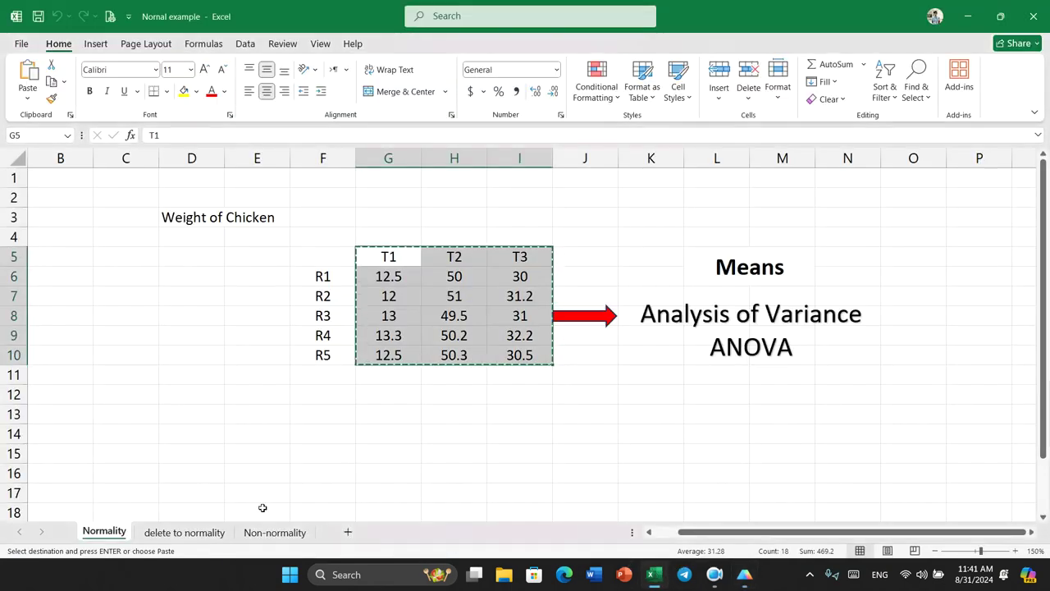
left_click(194, 535)
left_click_drag(332, 262, 511, 359)
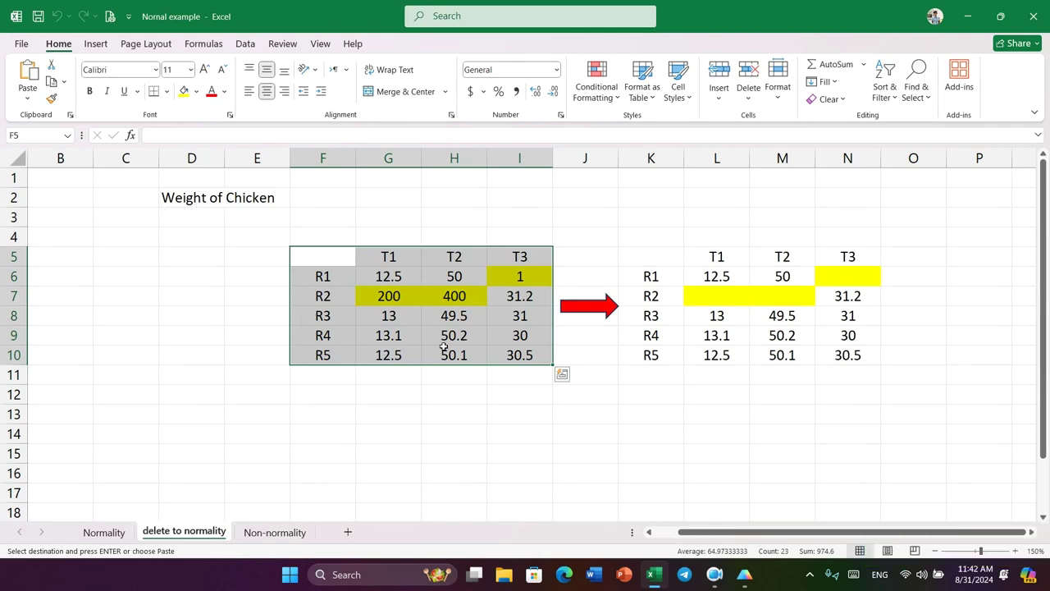
left_click(402, 337)
left_click_drag(394, 277, 516, 353)
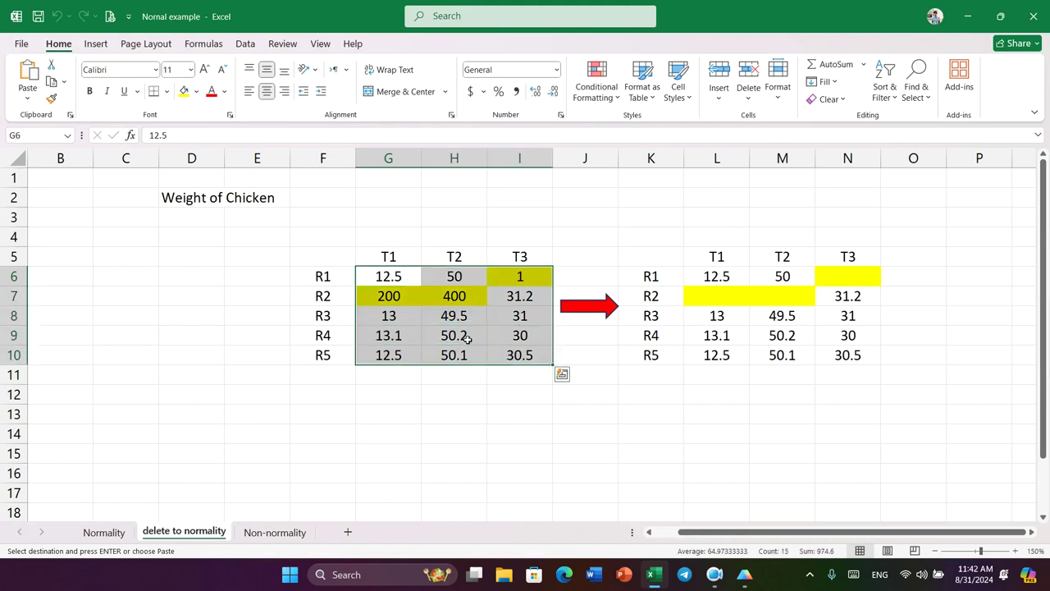
left_click(405, 301)
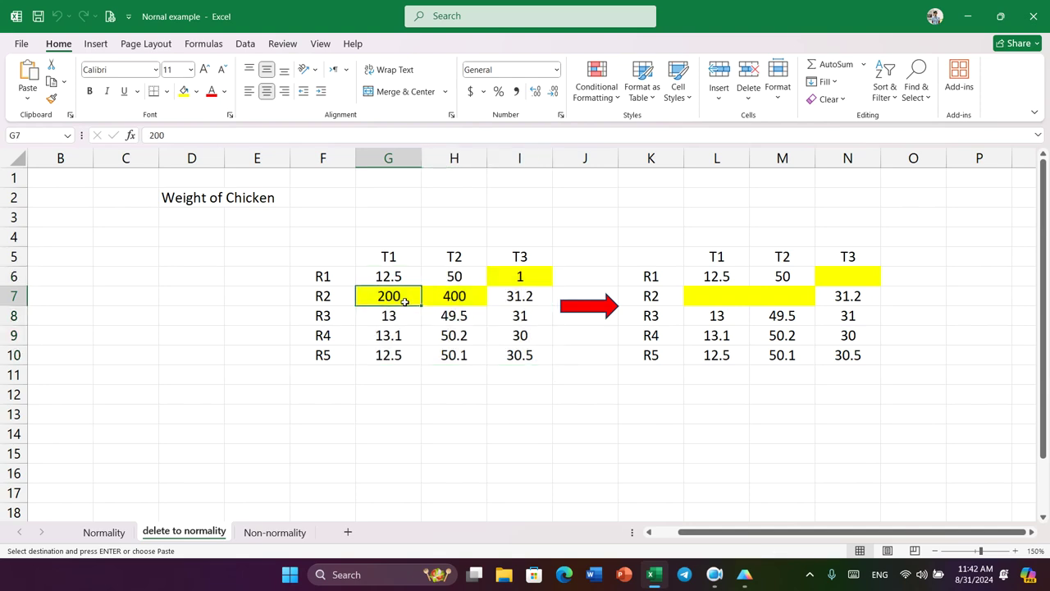
Copy the weights in G6:I10 and paste them over the Data 1 values in Prism, starting at row 1 of T1
left_click_drag(391, 274, 514, 367)
key("ctrl+c")
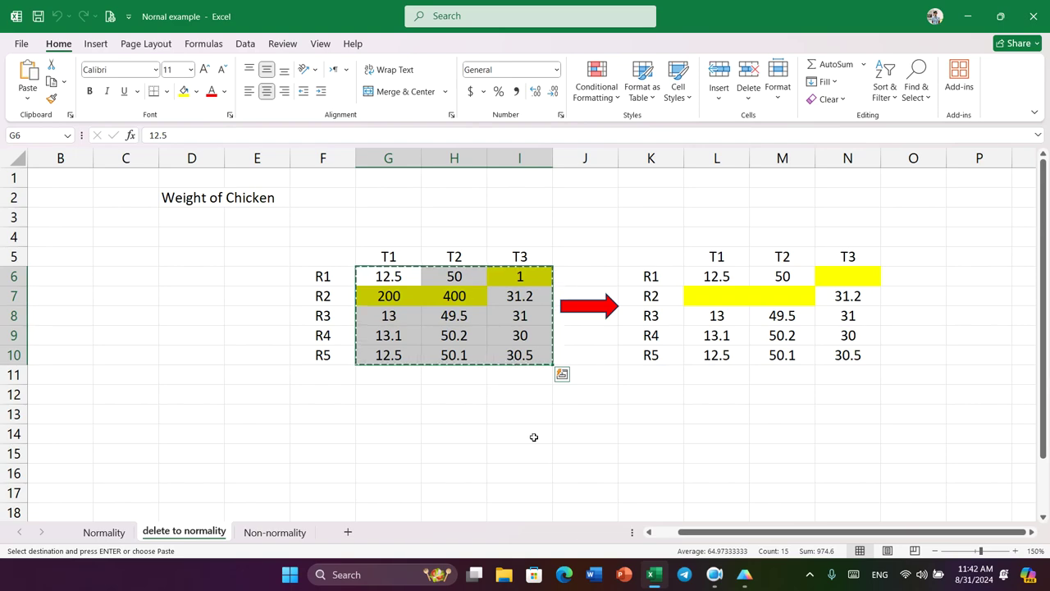
left_click(744, 576)
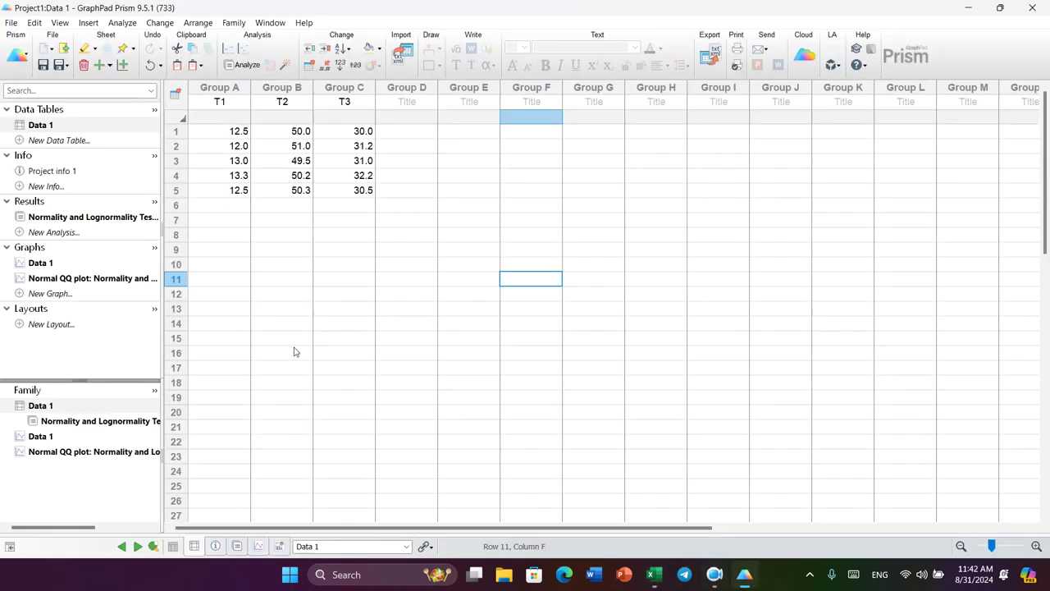
left_click(228, 131)
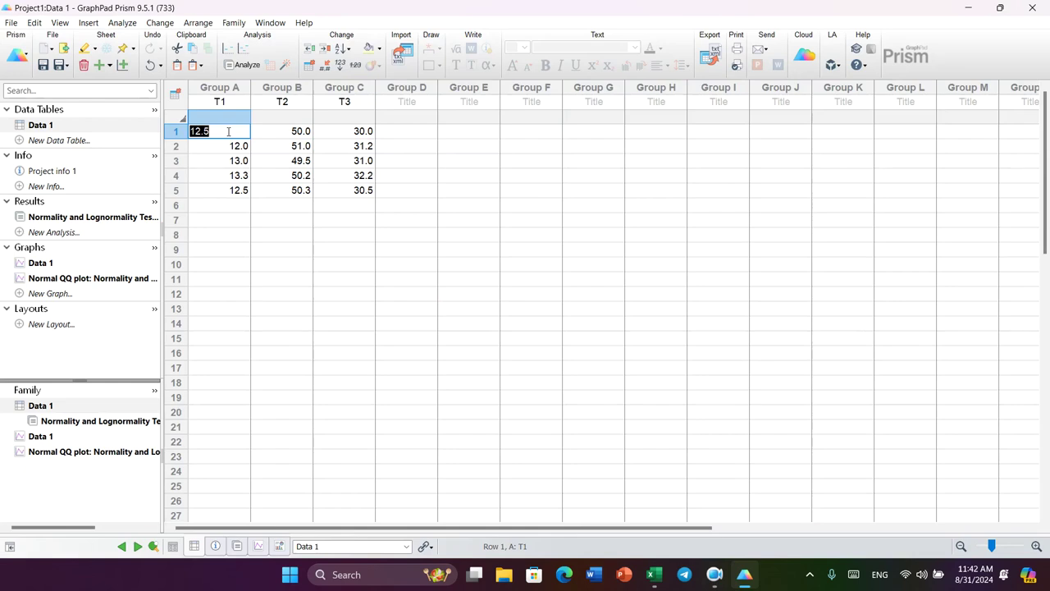
key("ctrl+v")
left_click(462, 193)
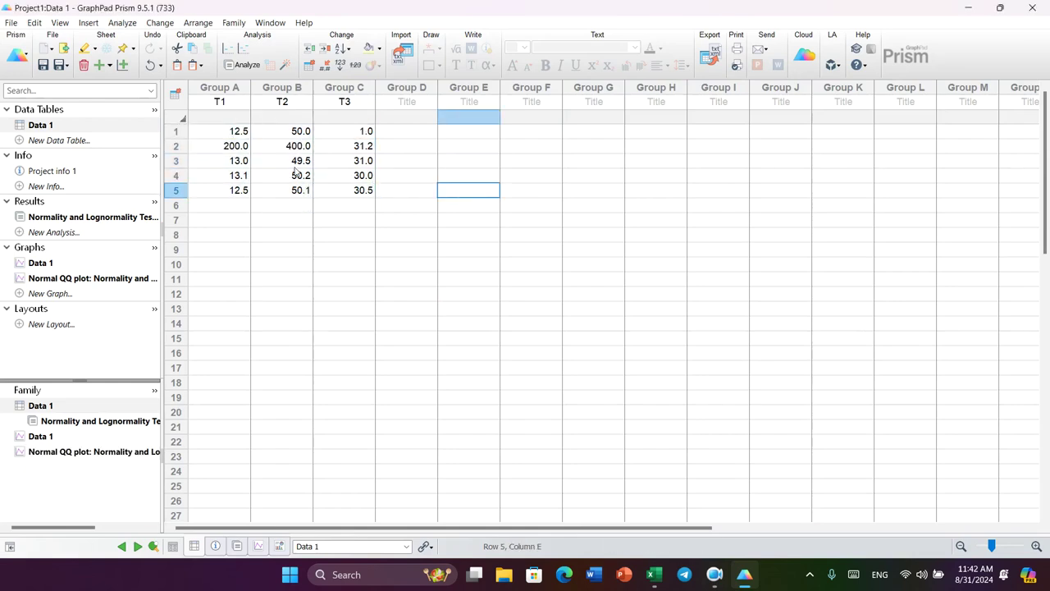
Check the pasted outliers in Data 1: row 2 of T1 and T2, and row 1 of T3
left_click(234, 149)
double_click(228, 146)
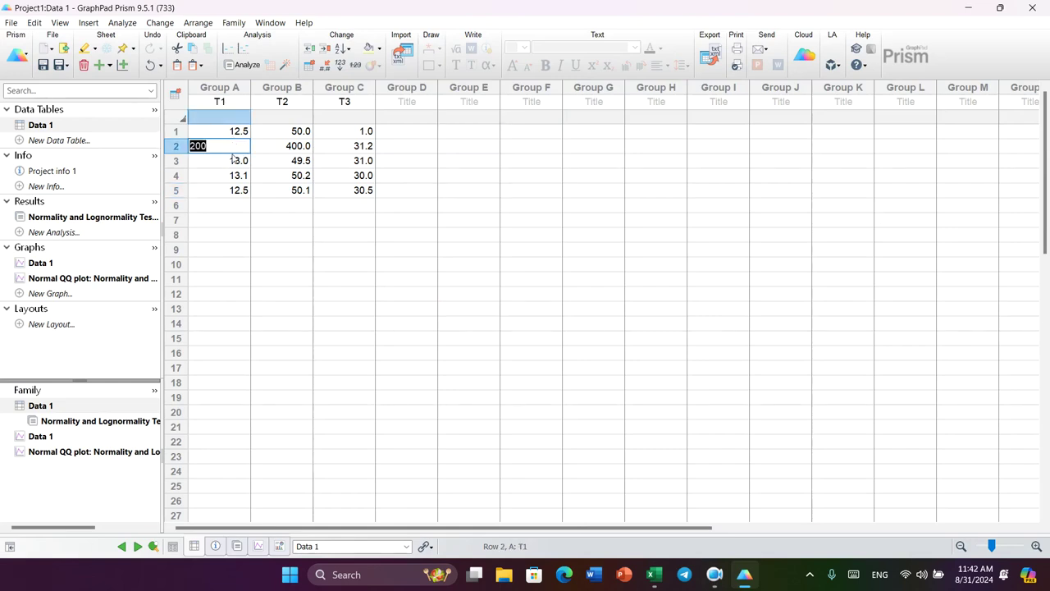
double_click(289, 148)
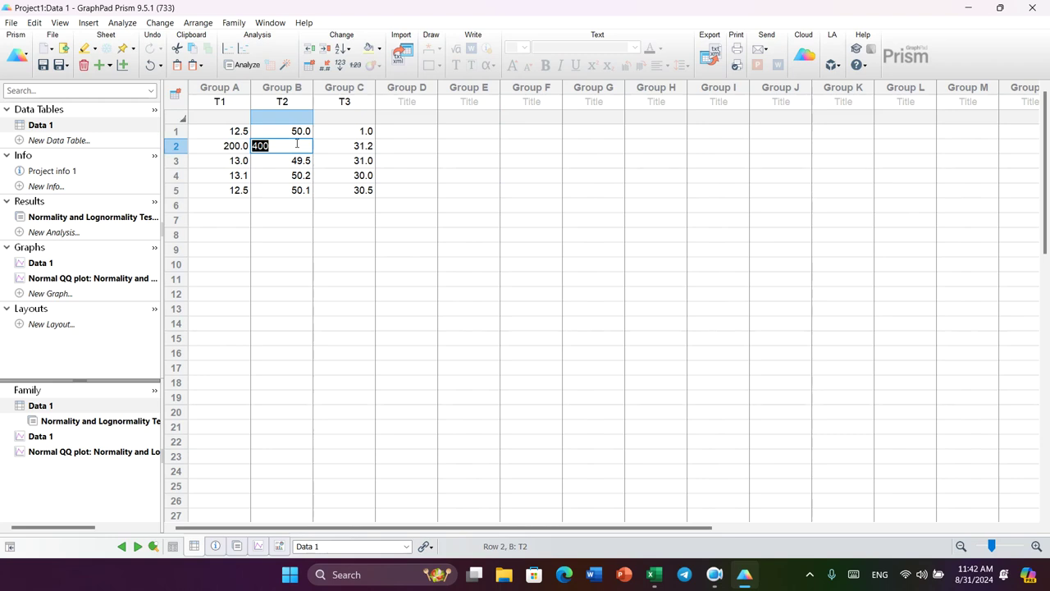
double_click(358, 133)
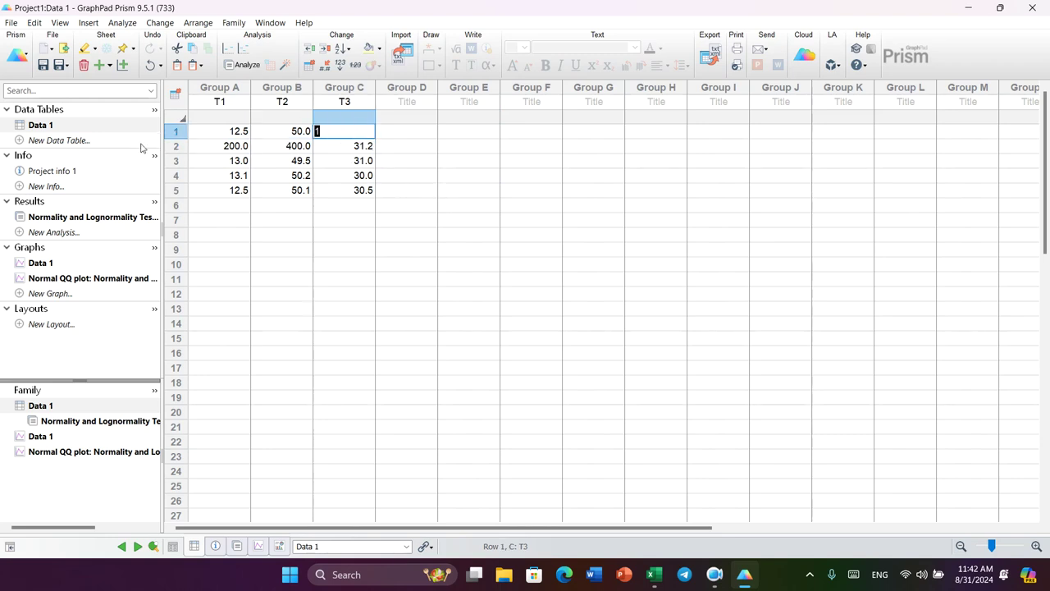
Repeat the Normality and Lognormality Tests on T1–T3, choosing to change the existing analysis and modify its results
left_click(242, 65)
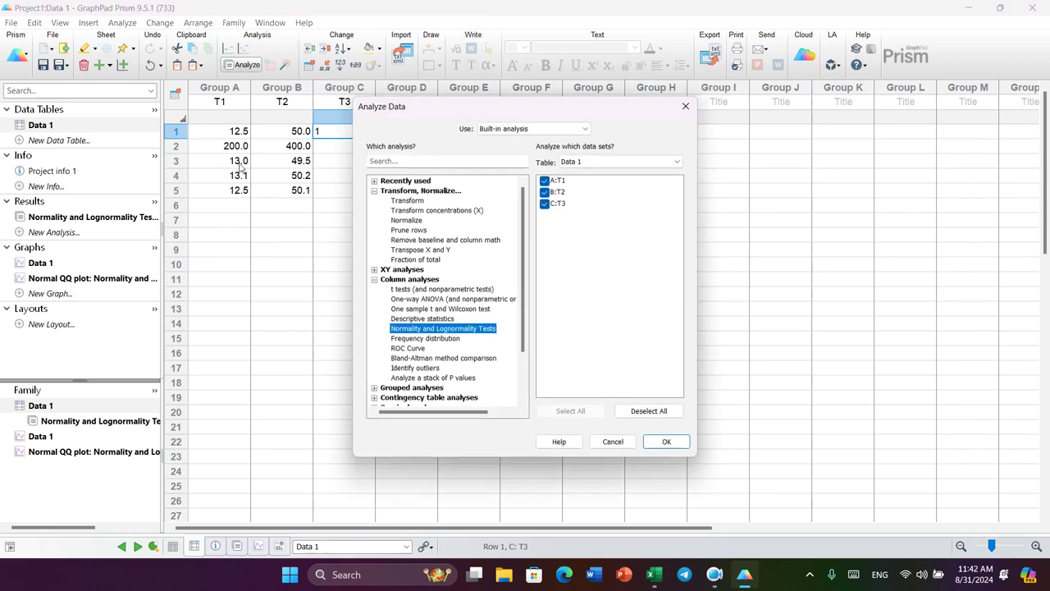
left_click(664, 440)
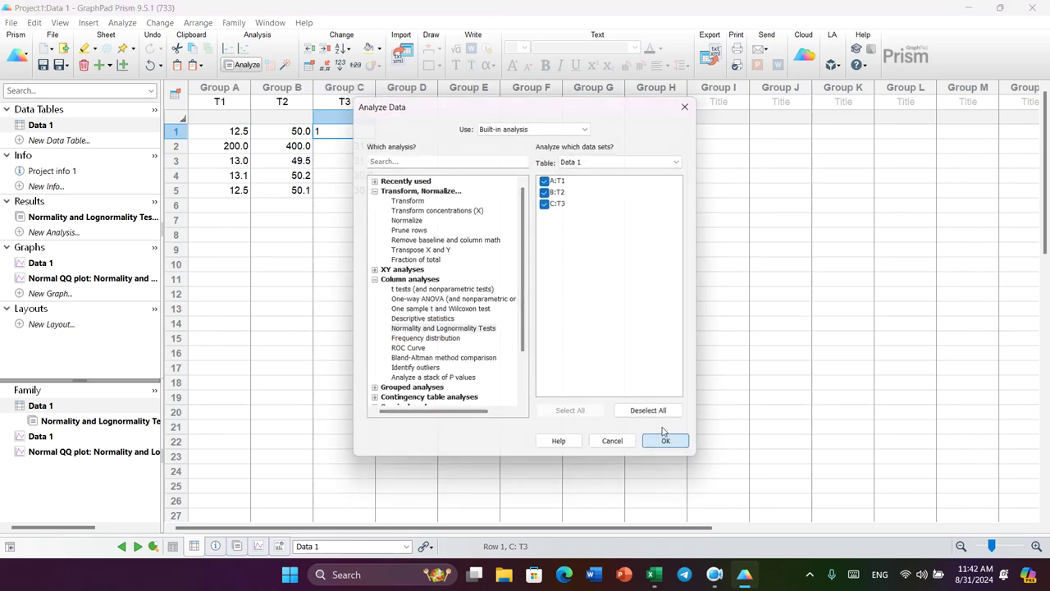
left_click(438, 297)
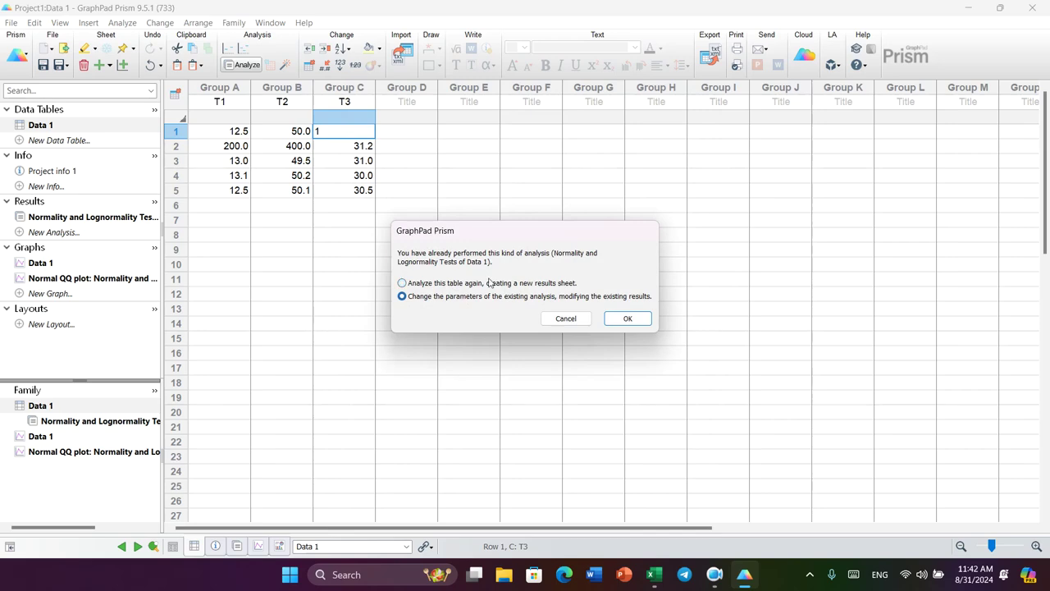
left_click(628, 319)
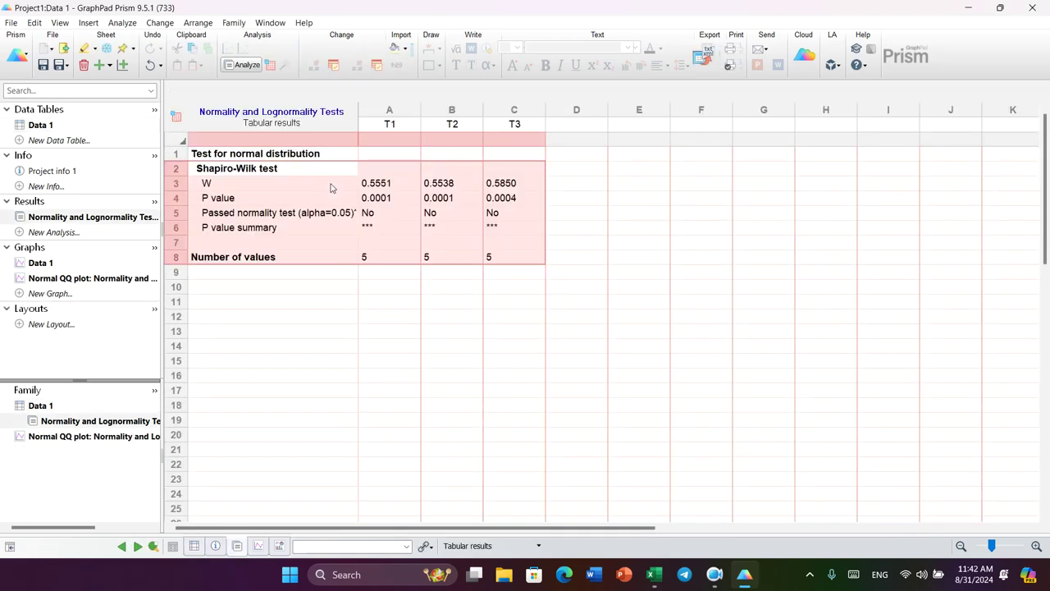
Apply the normality test parameters and examine the Shapiro-Wilk pass result and P value summary for T1, T2 and T3
left_click(632, 450)
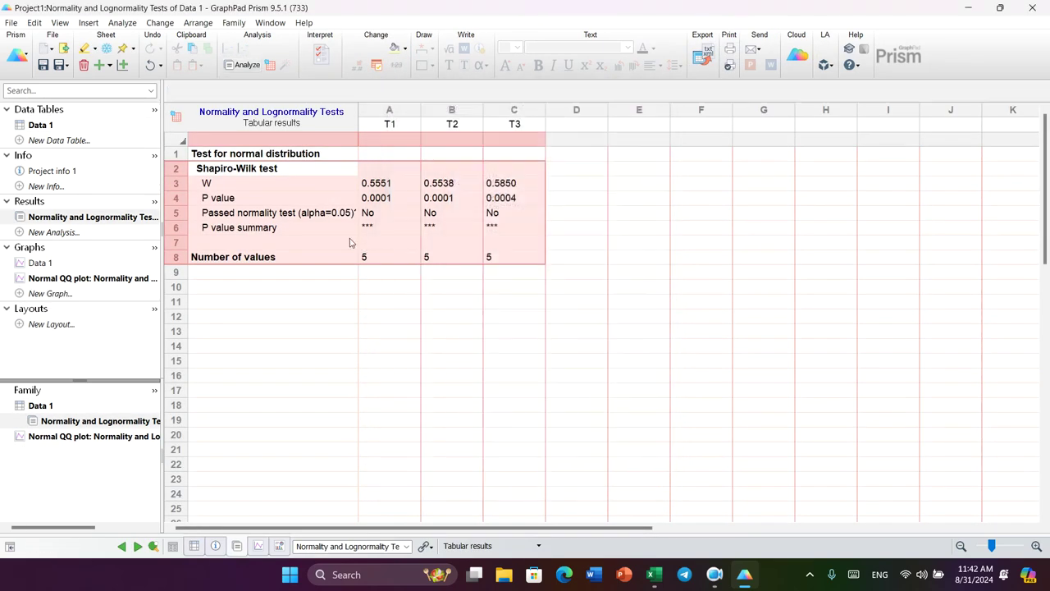
left_click(342, 301)
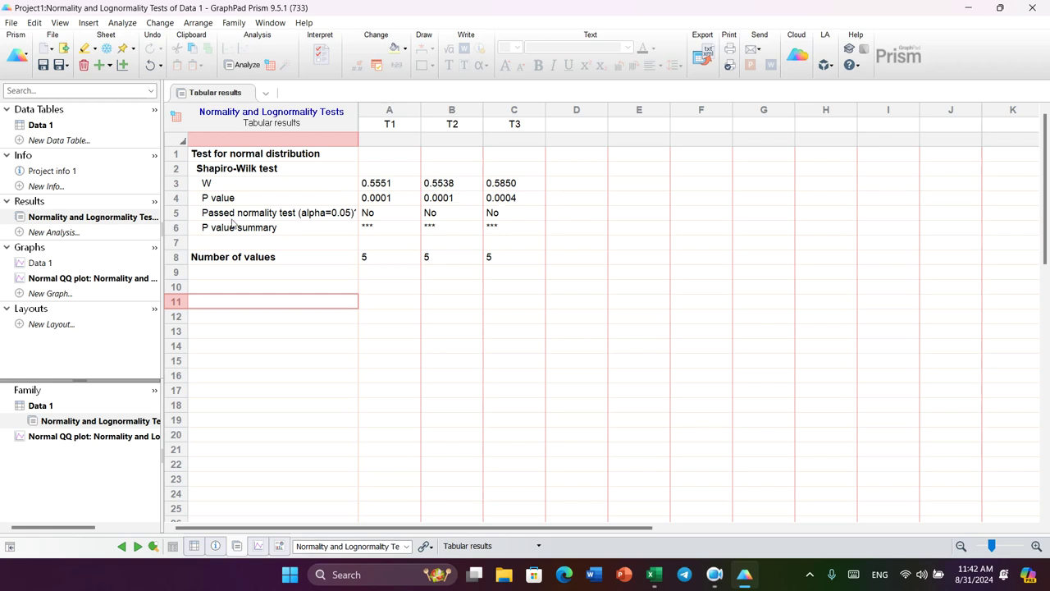
left_click(384, 216)
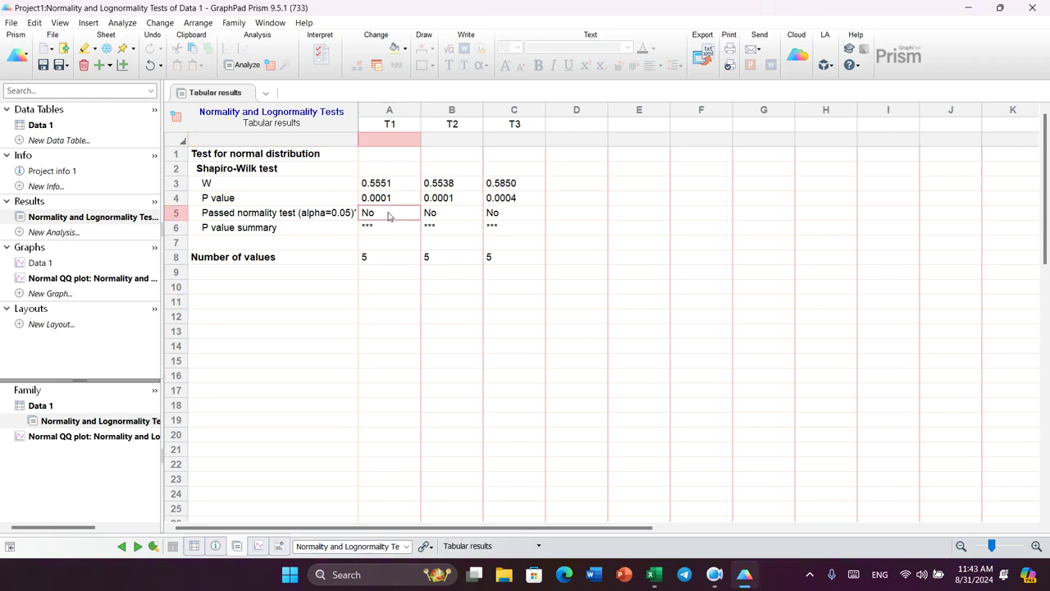
left_click(429, 215)
left_click(494, 216)
left_click(384, 230)
left_click(430, 228)
left_click(531, 230)
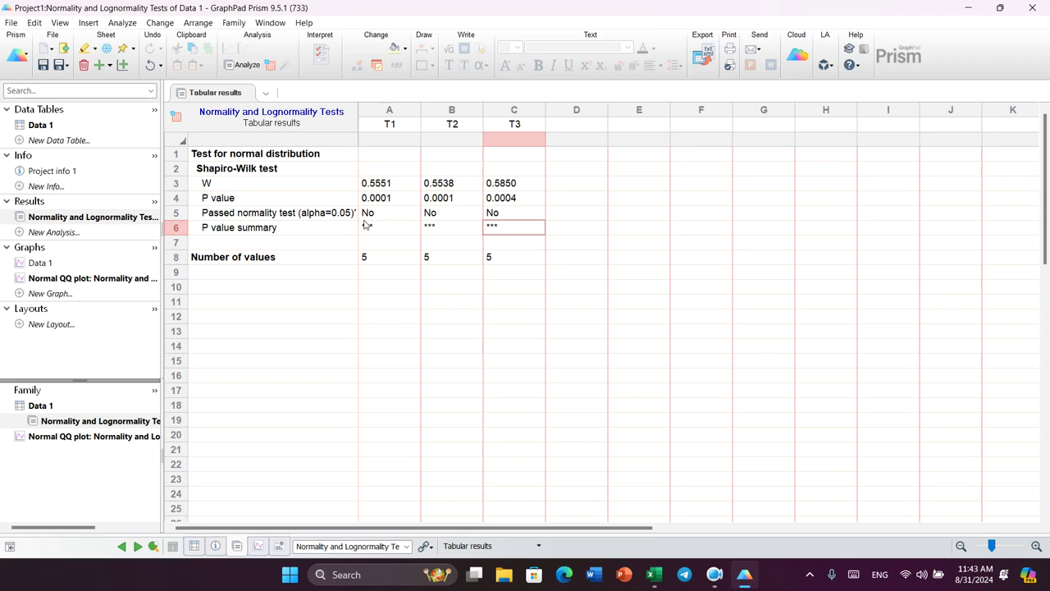
Return to Data 1 and examine the outliers in row 2 of T1 and T2 and row 1 of T3 against neighbouring values
left_click(40, 125)
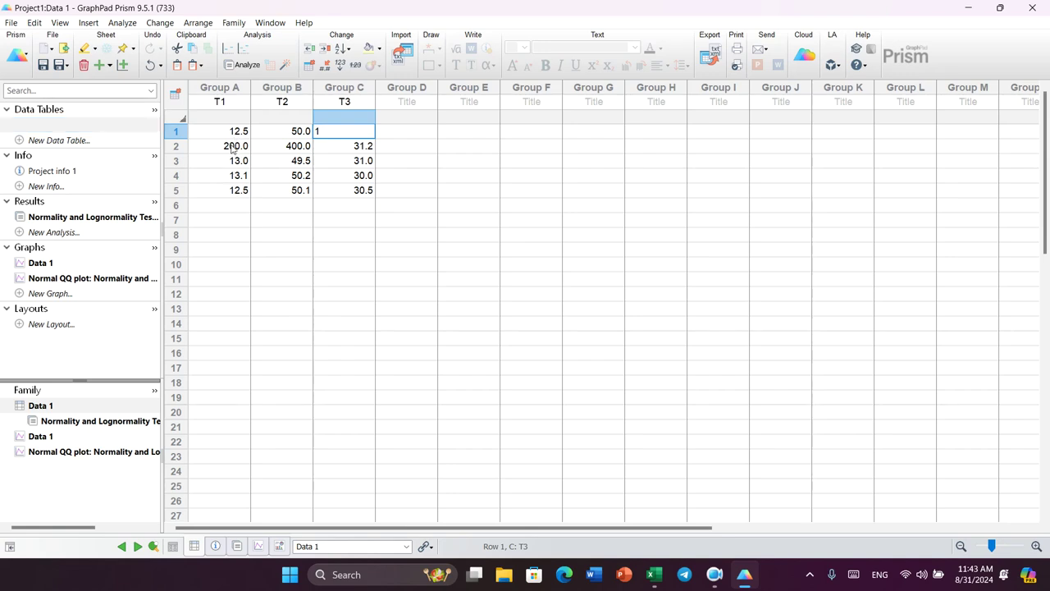
left_click(233, 146)
left_click(234, 162)
left_click(235, 148)
left_click(302, 148)
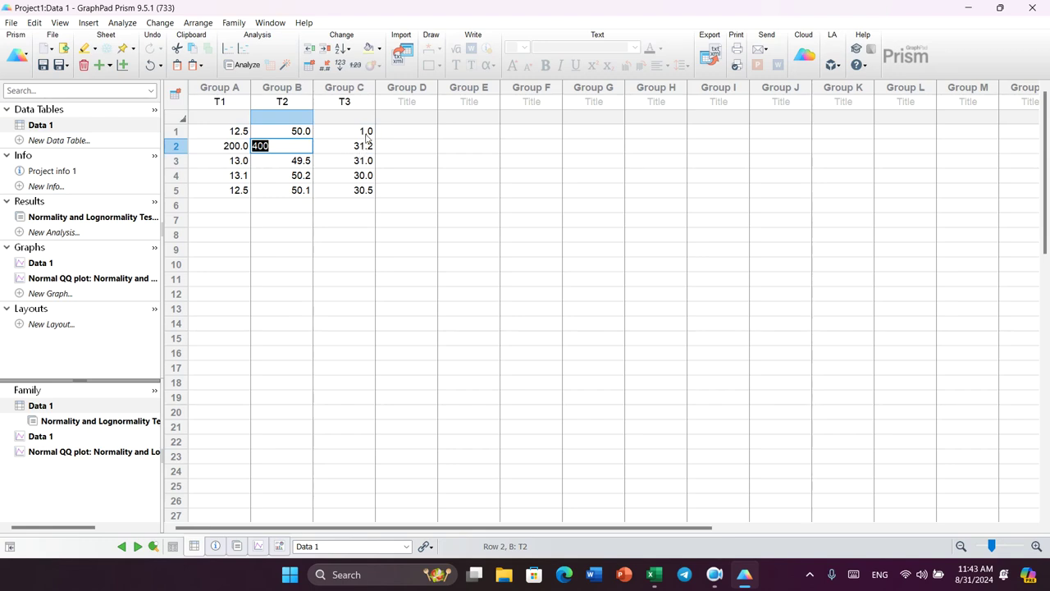
left_click(357, 134)
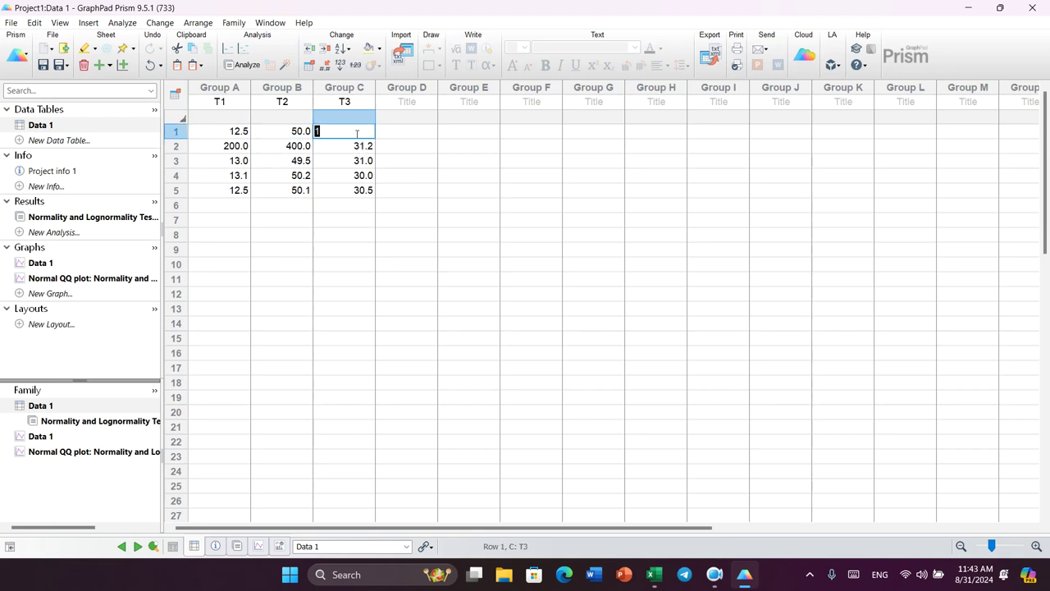
left_click(292, 208)
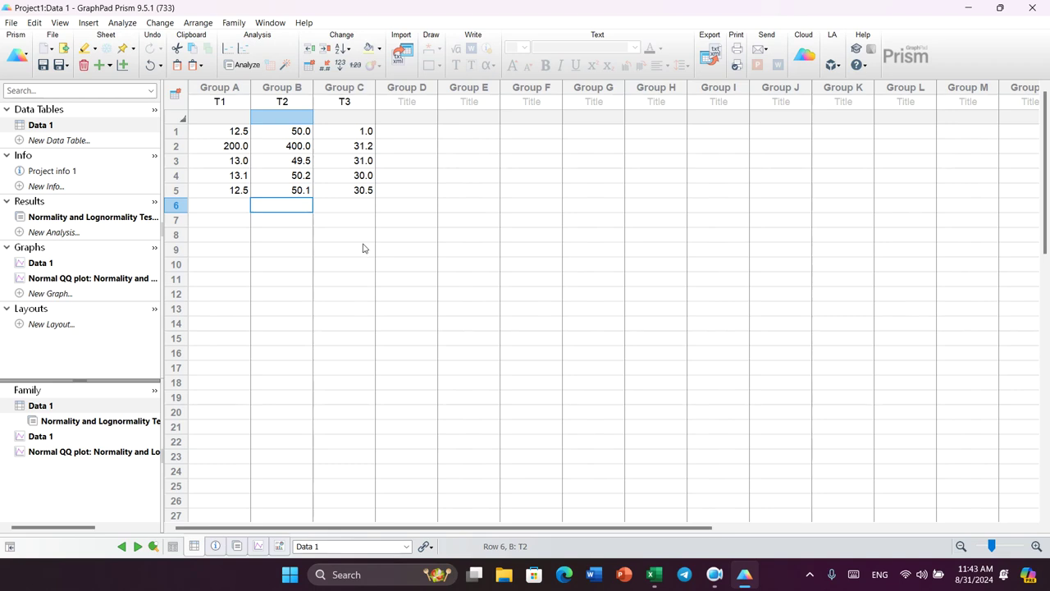
key("Right")
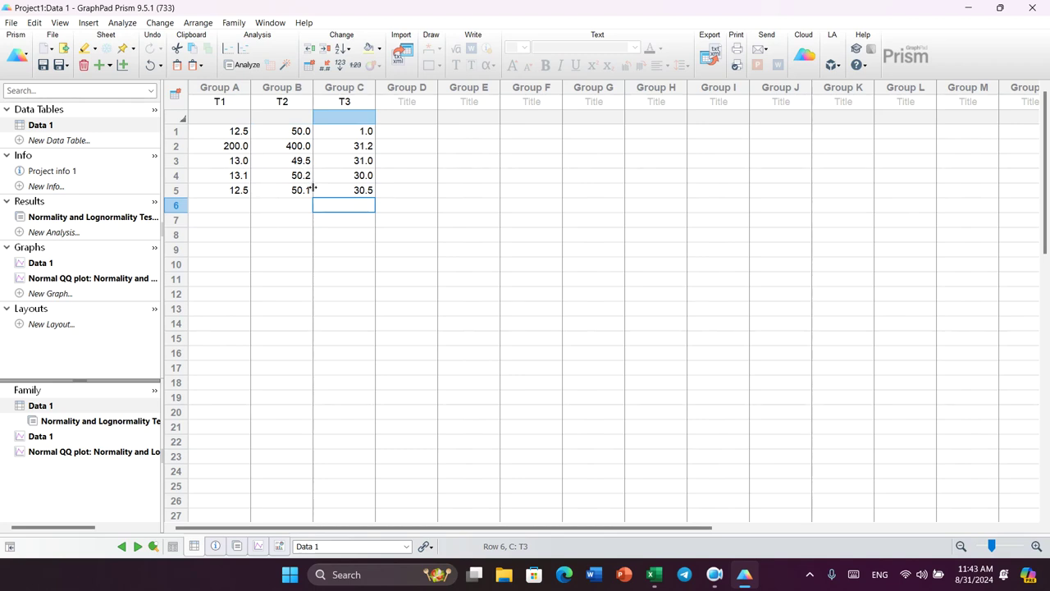
left_click(282, 205)
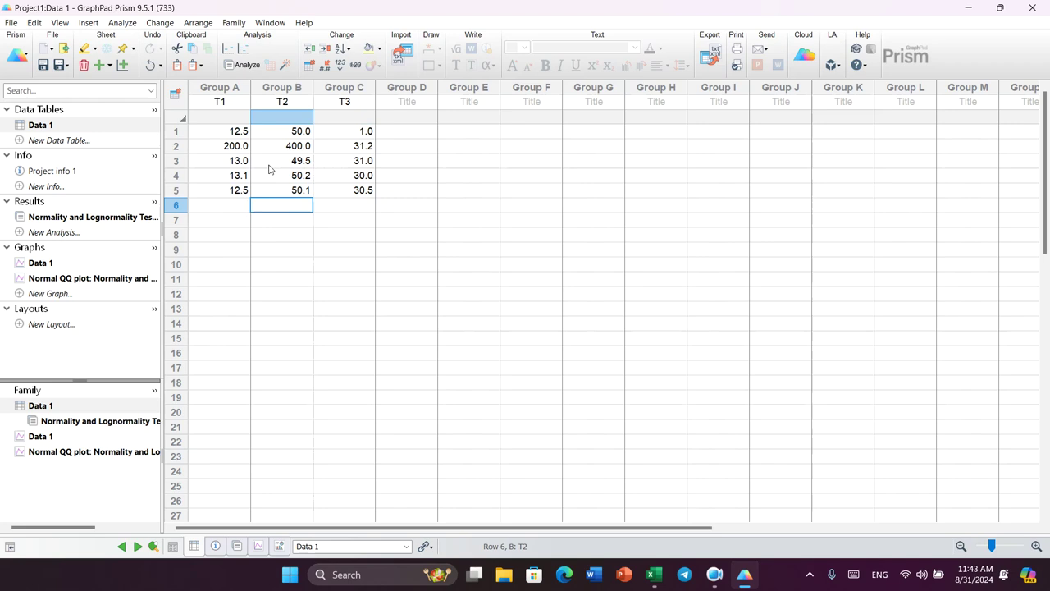
left_click(238, 147)
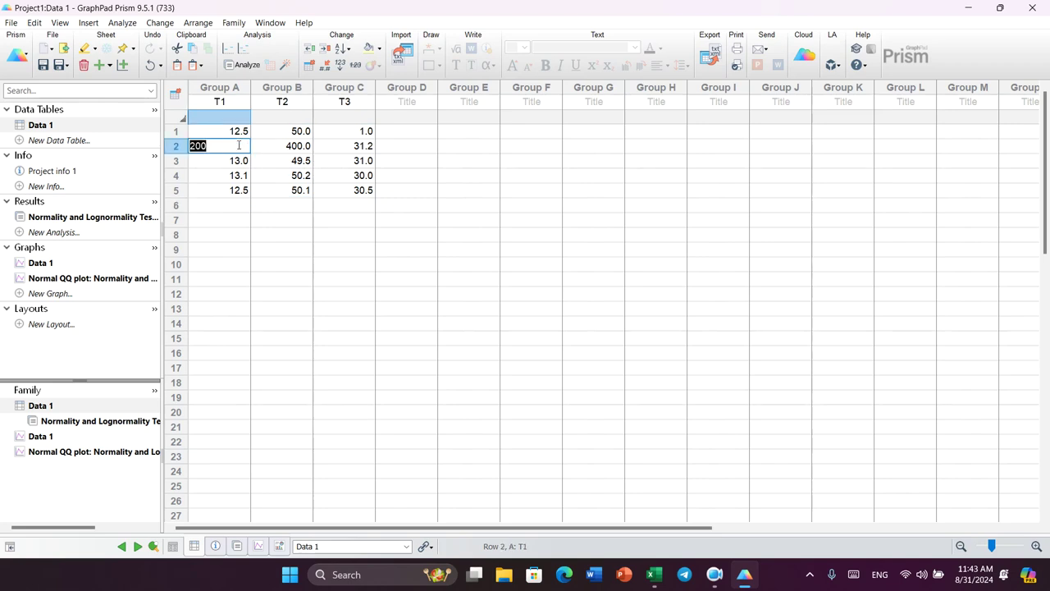
left_click(234, 132)
left_click(227, 159)
left_click(227, 145)
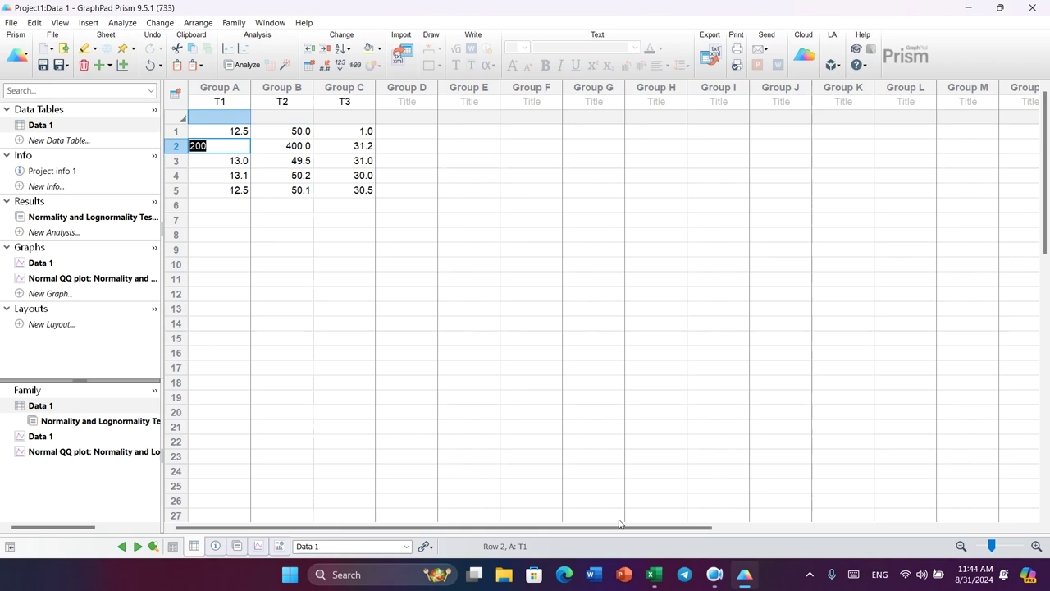
Switch to Excel and examine the highlighted outliers in G7, H7 and I6 of the "delete to normality" sheet
left_click(654, 575)
left_click(435, 429)
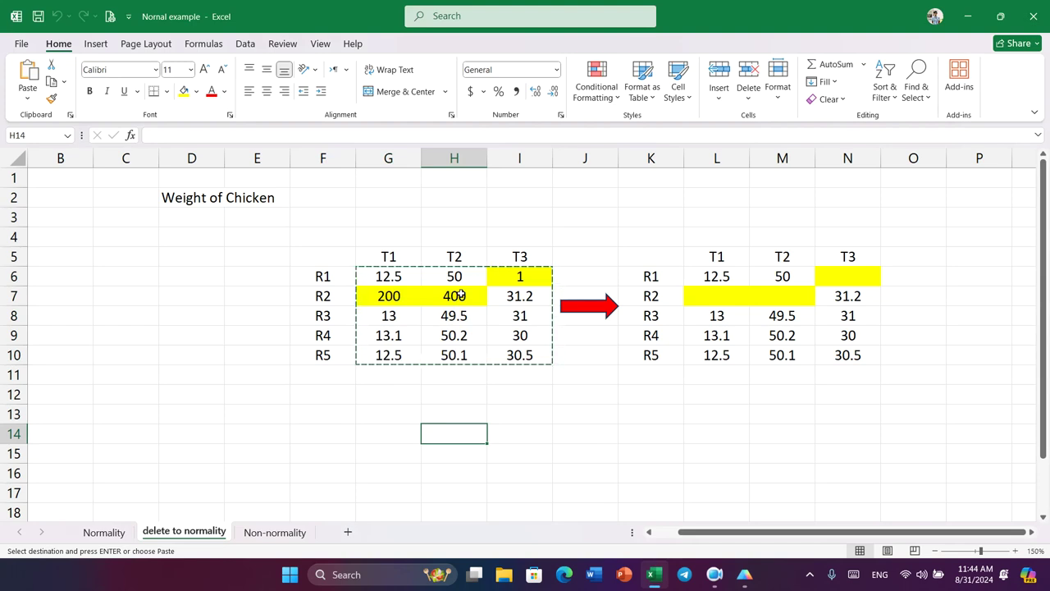
left_click(391, 296)
left_click(454, 296)
left_click(518, 277)
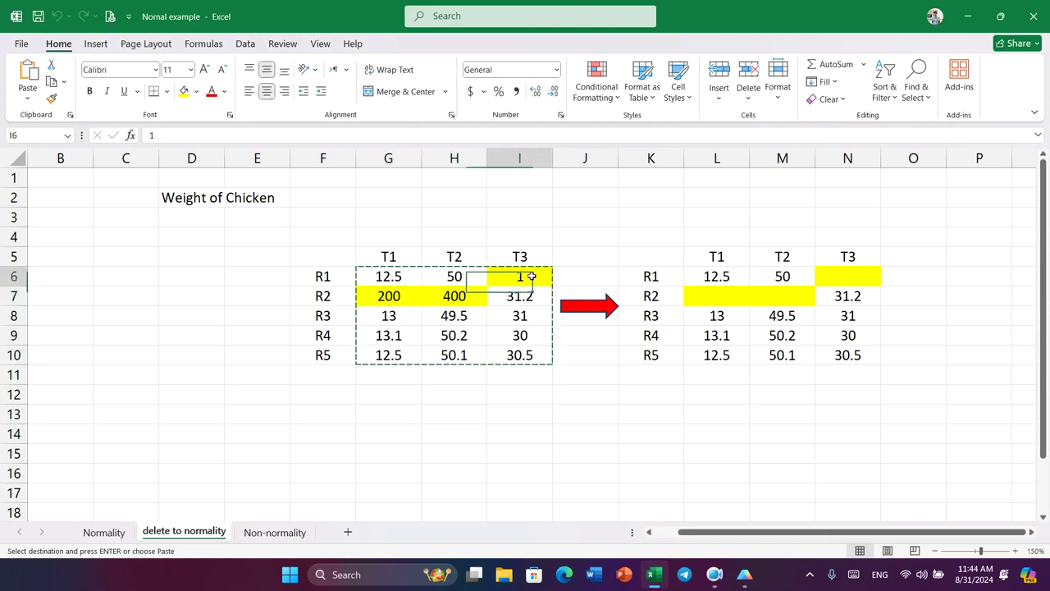
left_click(454, 298)
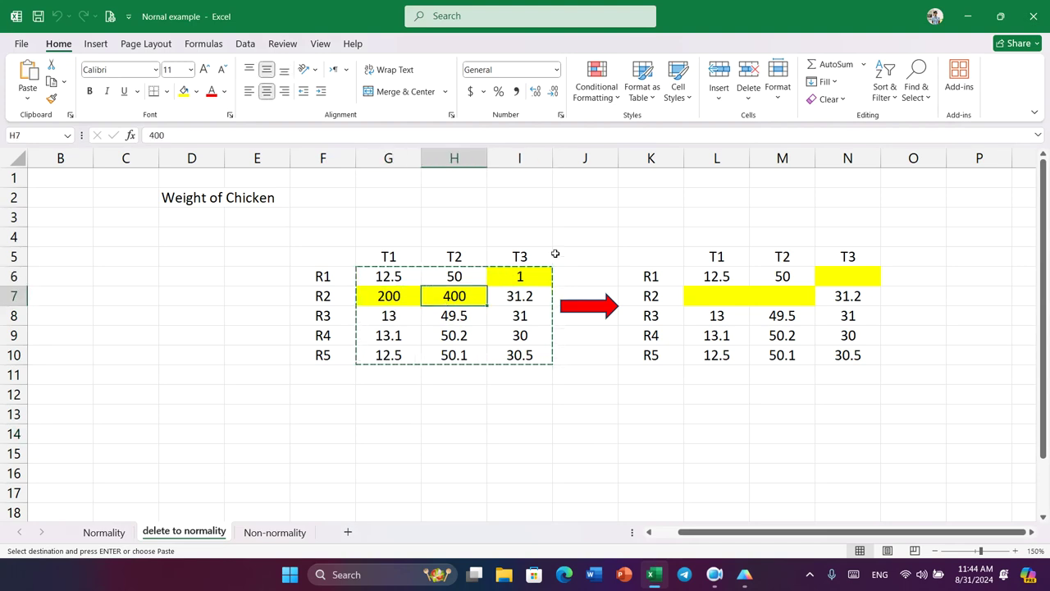
left_click(373, 246)
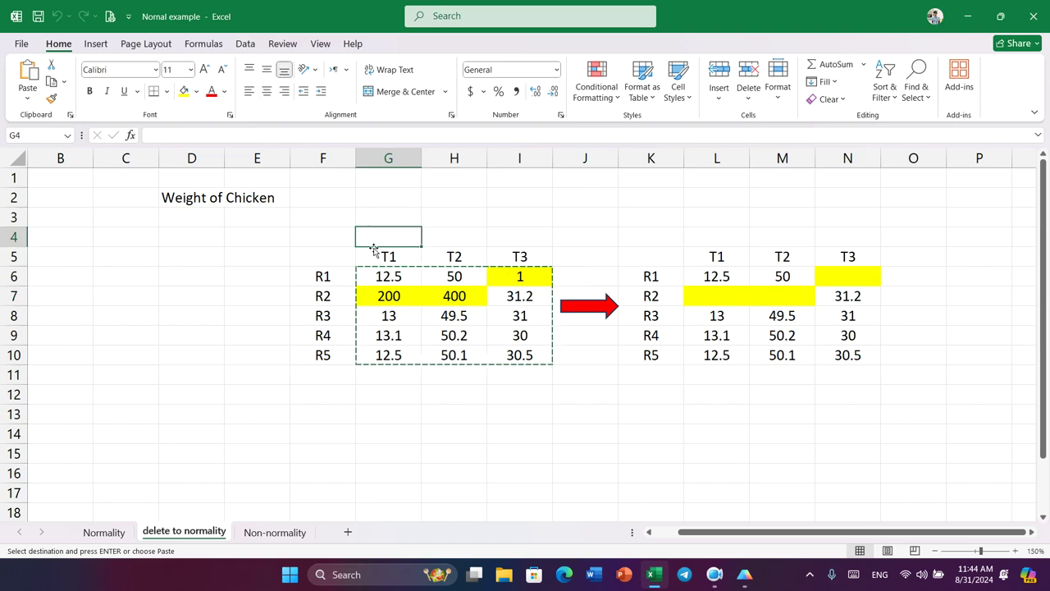
Delete the highlighted outliers in cells G7, H7 and I6, keeping the rest of the weight table
left_click(389, 297)
key("Delete")
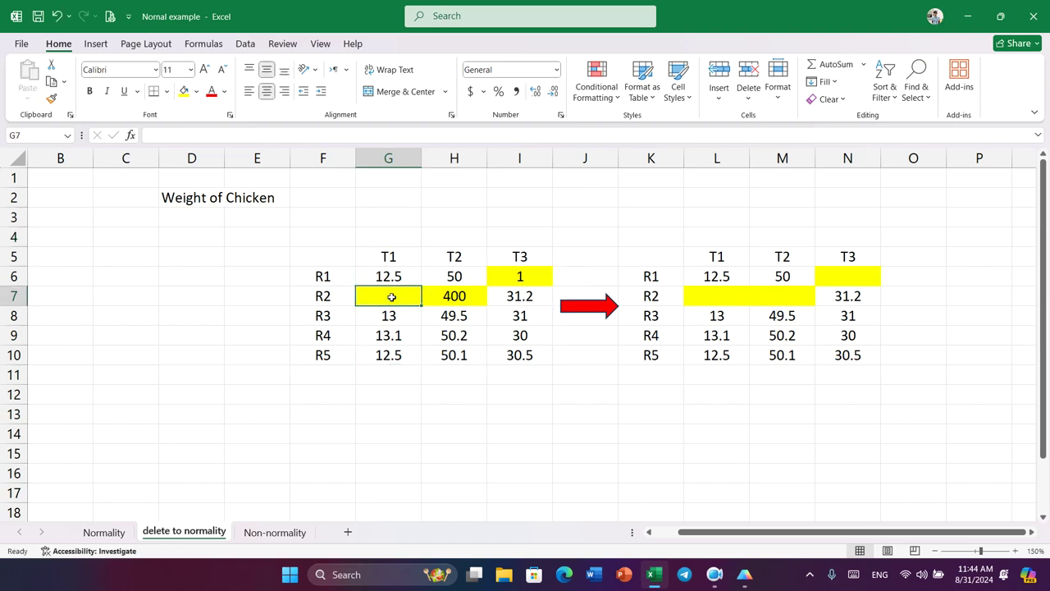
left_click(462, 298)
key("Delete")
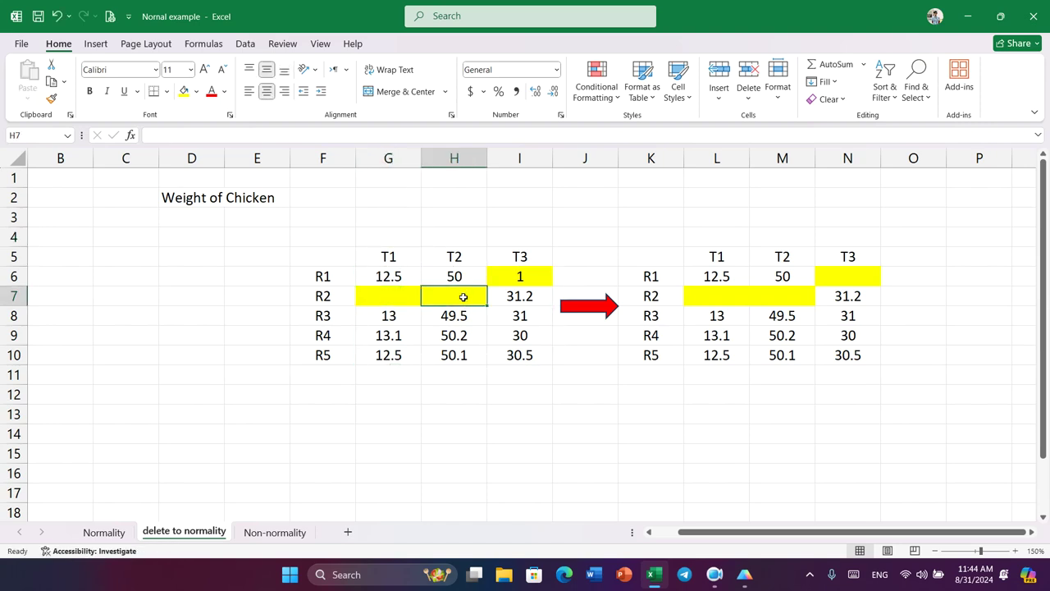
left_click(501, 279)
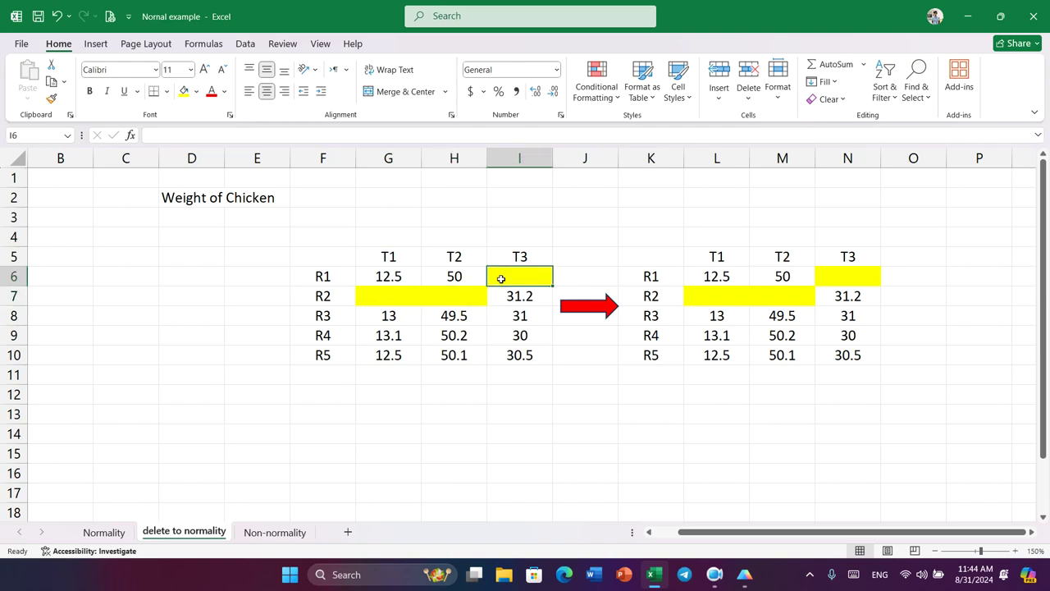
left_click(540, 465)
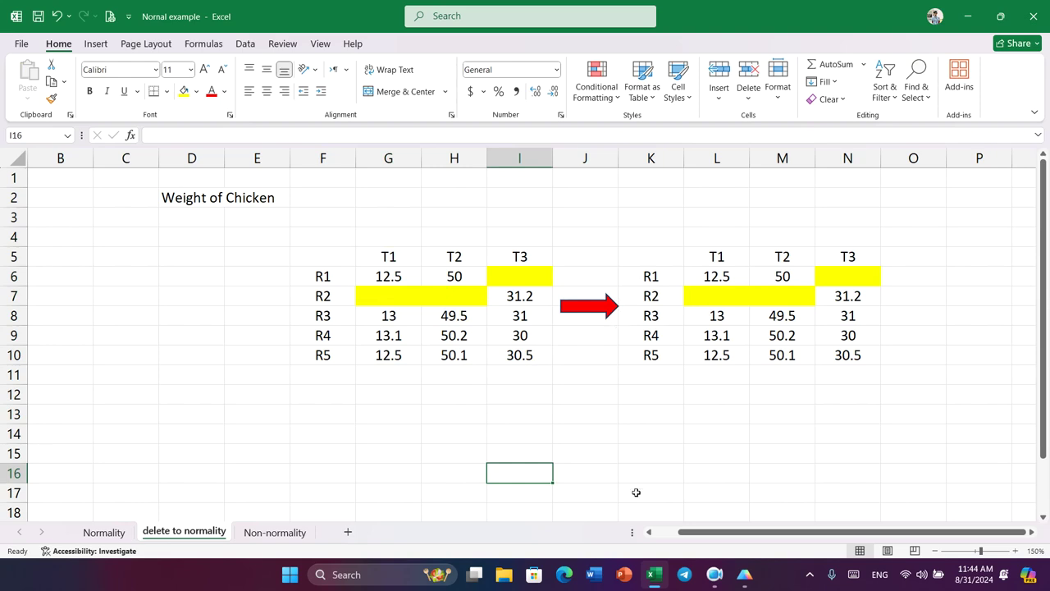
Switch to Prism and clear the outliers in Data 1: row 2 of T1 and T2, and row 1 of T3
left_click(745, 575)
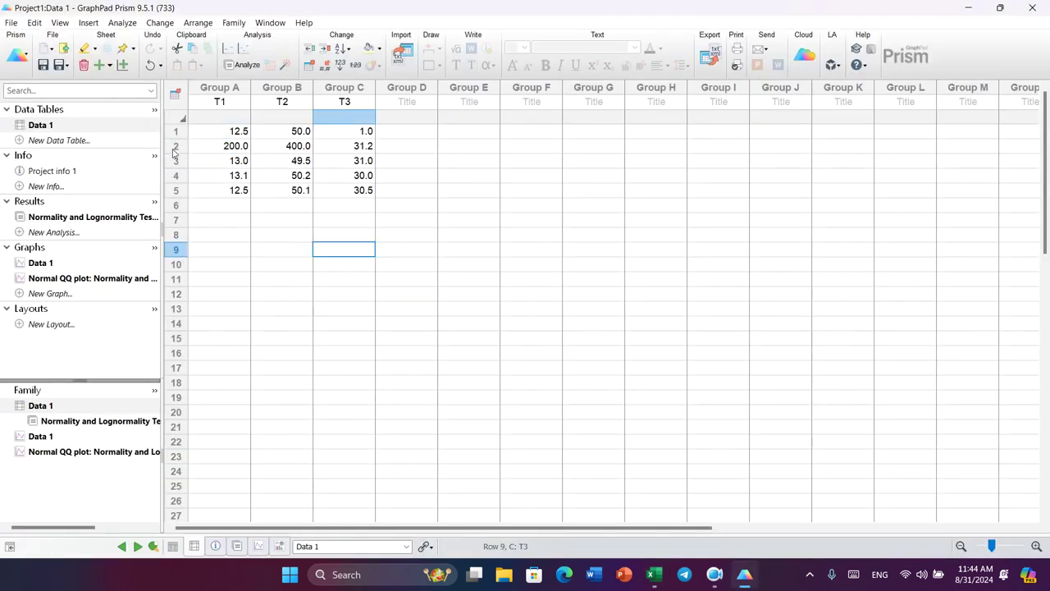
double_click(242, 143)
key("BackSpace")
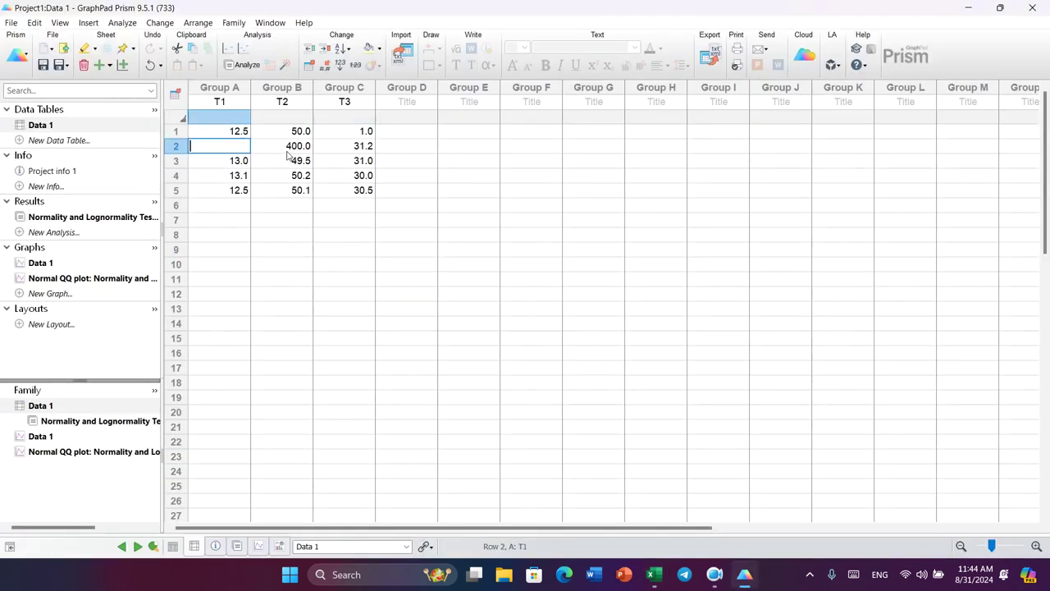
key("Right")
key("BackSpace")
key("Up")
key("Right")
key("BackSpace")
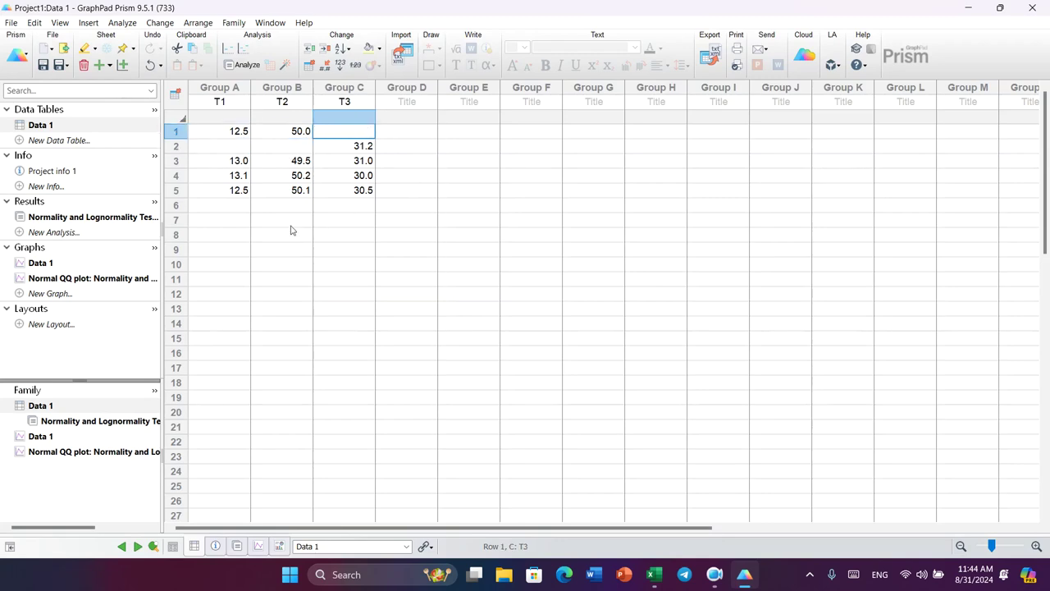
Rerun the Normality and Lognormality Tests on T1–T3 without outliers, modifying the existing results, and view the Normal QQ plot
left_click(243, 65)
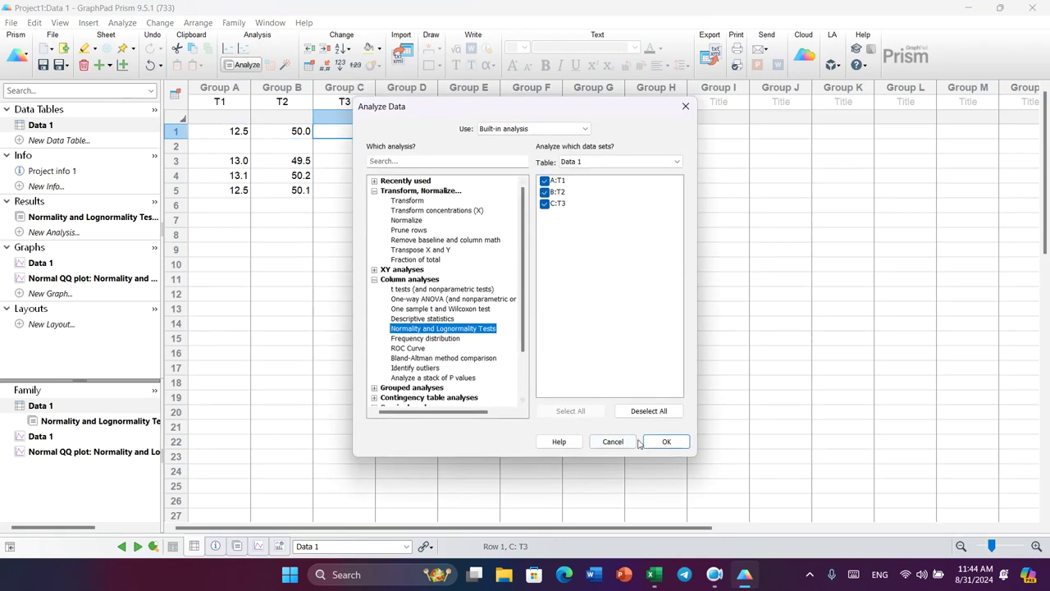
left_click(666, 441)
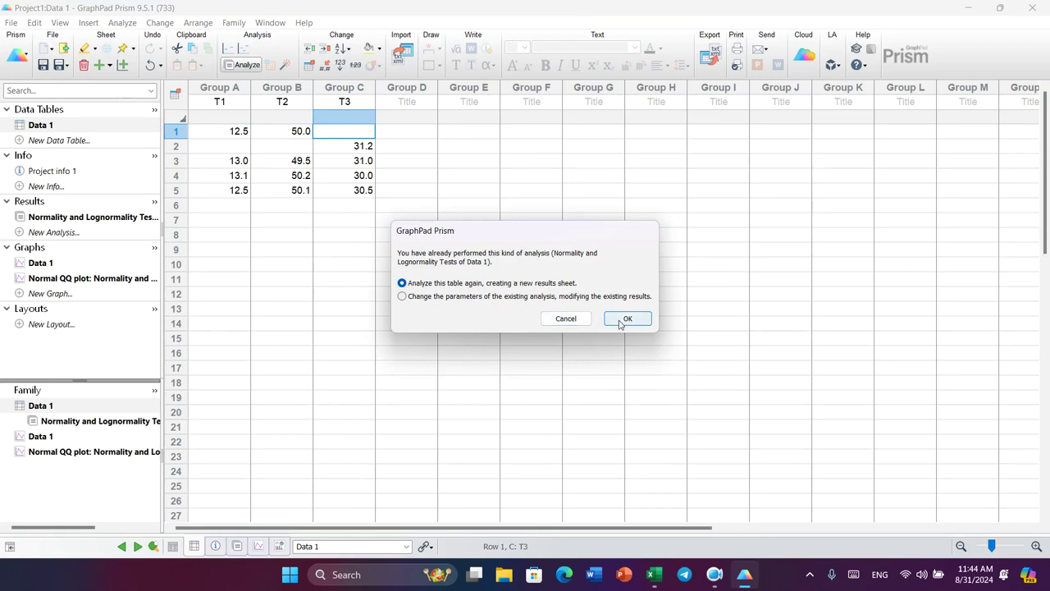
left_click(496, 297)
left_click(627, 319)
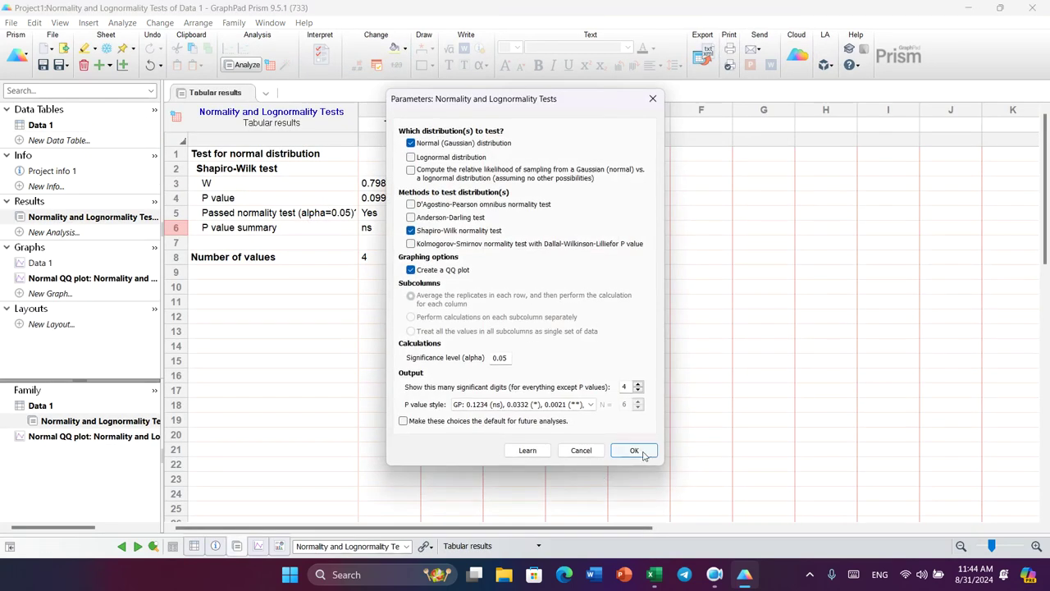
left_click(634, 450)
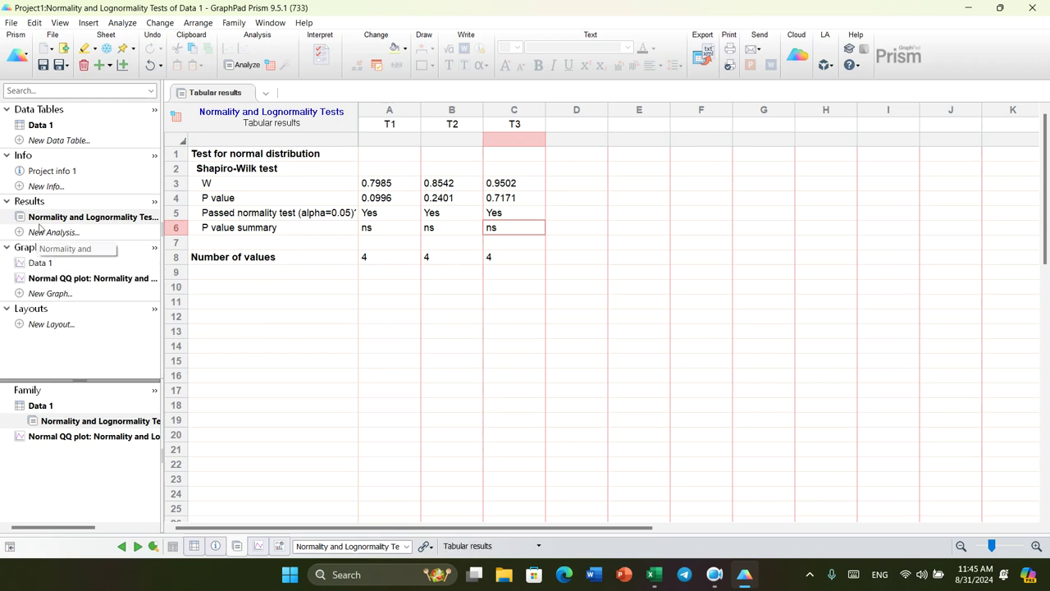
left_click(66, 278)
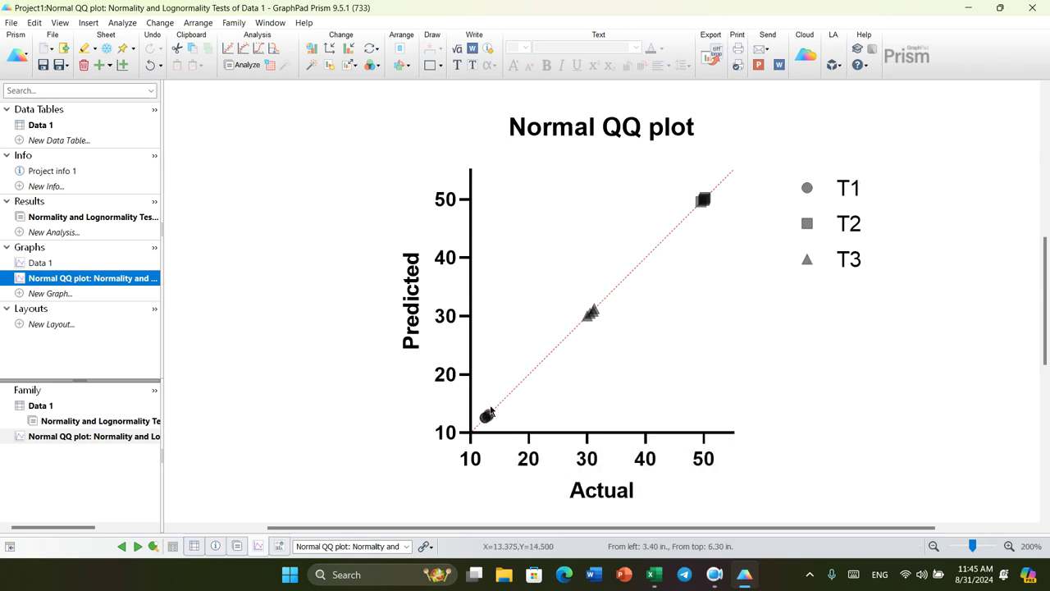
mouse_move(489, 416)
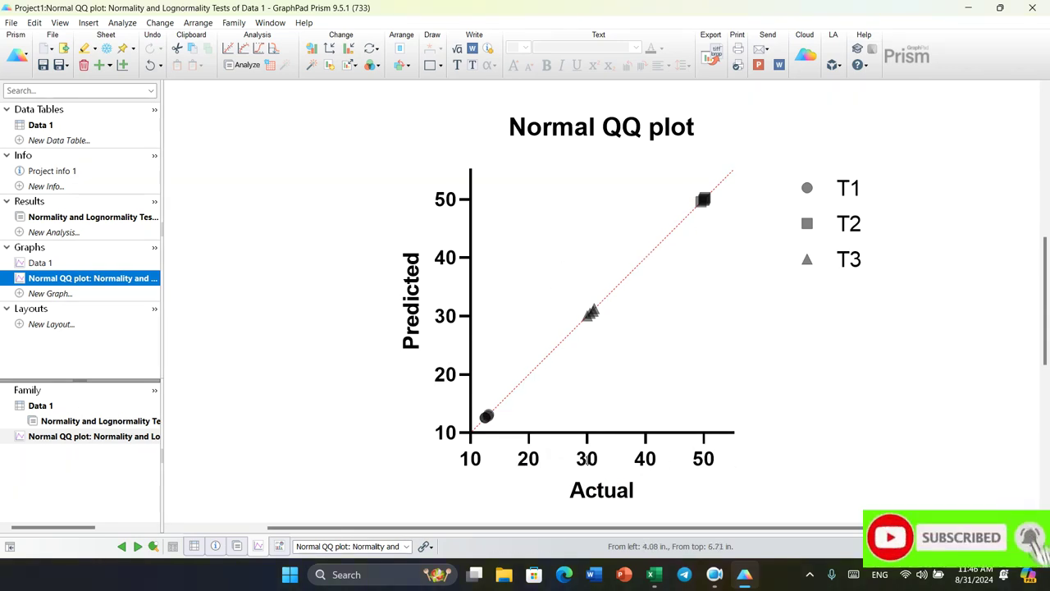
Switch to Excel and review the cleaned weight table in K5:N10 of the "delete to normality" sheet
left_click(654, 574)
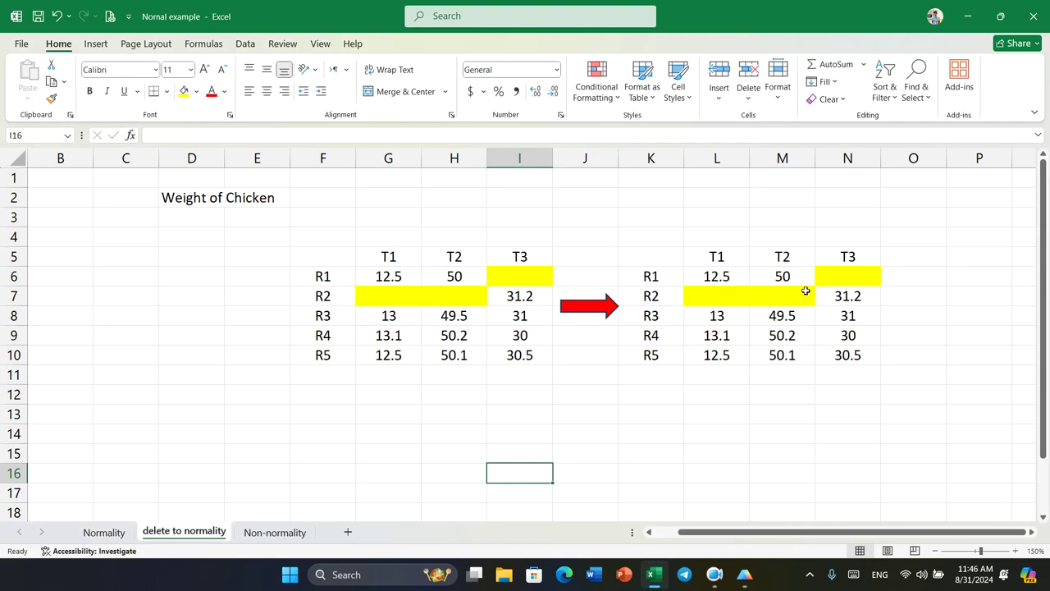
left_click_drag(657, 254, 849, 354)
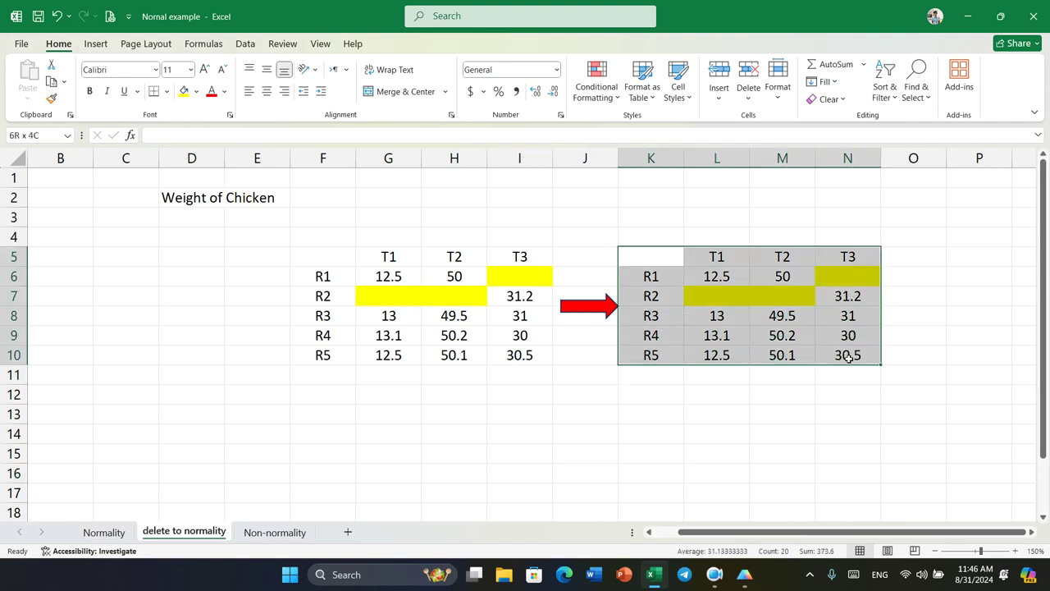
left_click(938, 351)
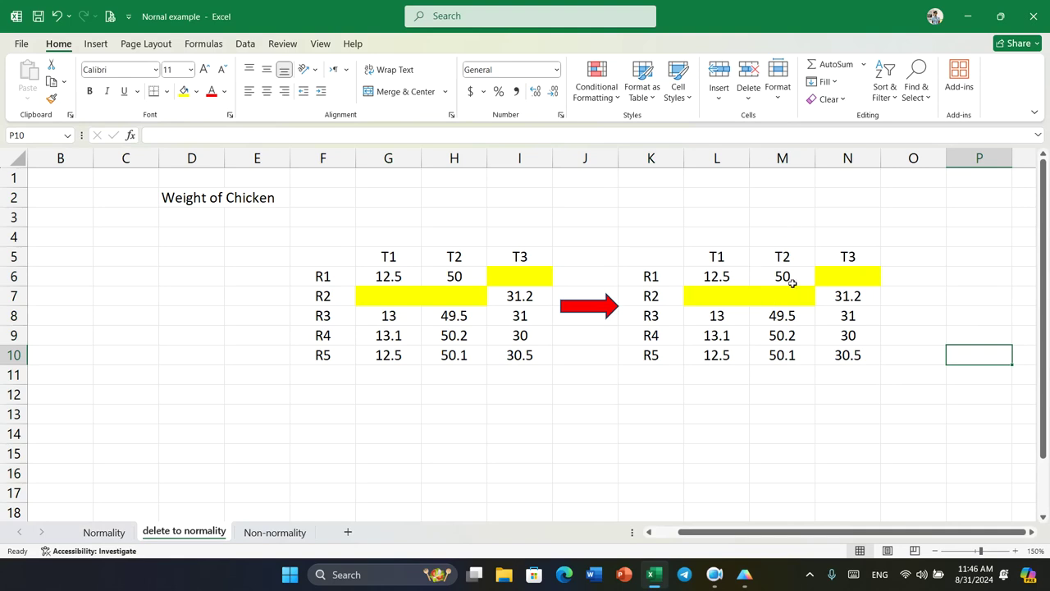
Open the "Non-normality" sheet and examine the "Salary of employees at Company" title and its T1–T3 table
left_click(285, 533)
left_click(151, 275)
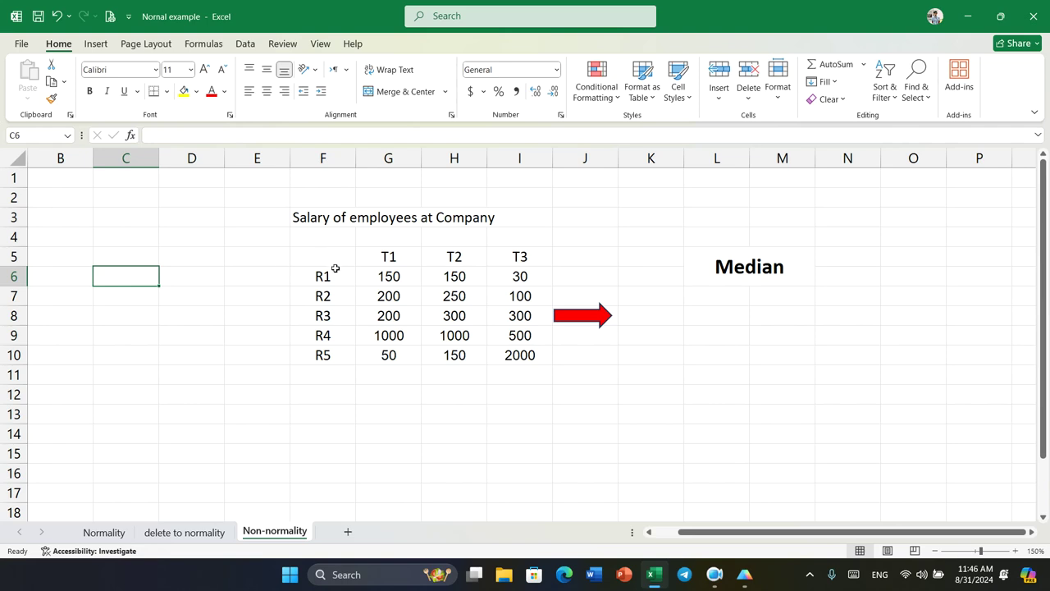
left_click(307, 217)
left_click(476, 220)
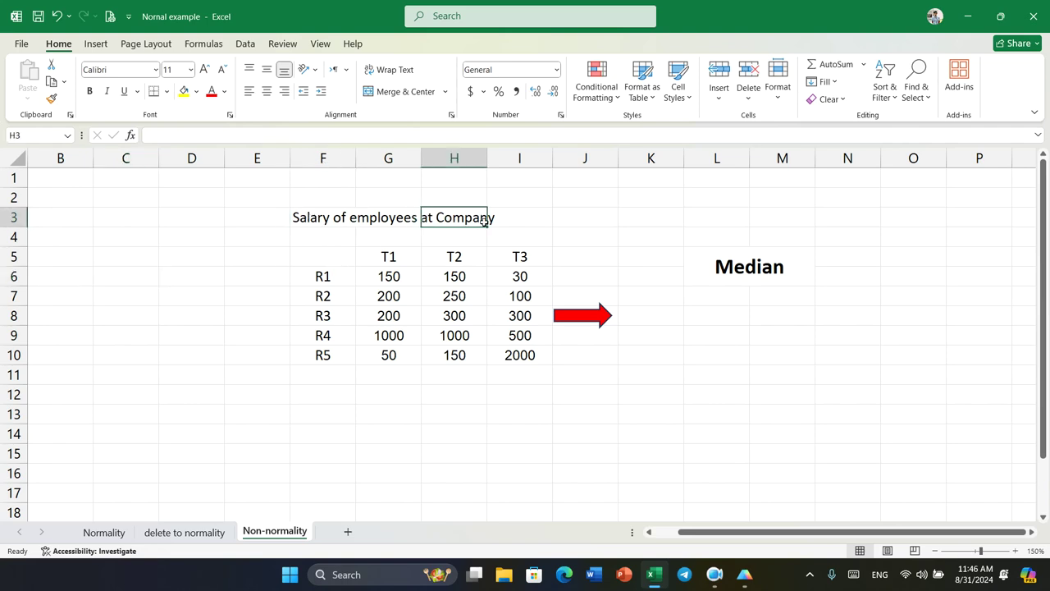
left_click(386, 218)
left_click(233, 217)
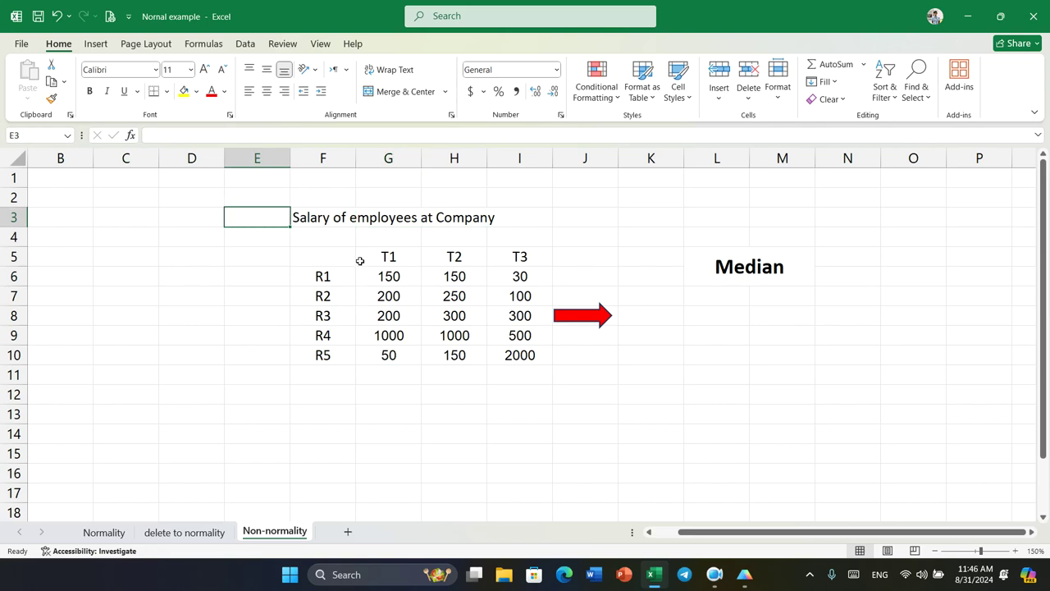
Examine the salary values in the T1, T2 and T3 columns of the "Non-normality" sheet
left_click(389, 256)
left_click_drag(389, 256, 395, 352)
left_click_drag(462, 258, 456, 354)
left_click_drag(520, 261, 522, 341)
left_click(608, 389)
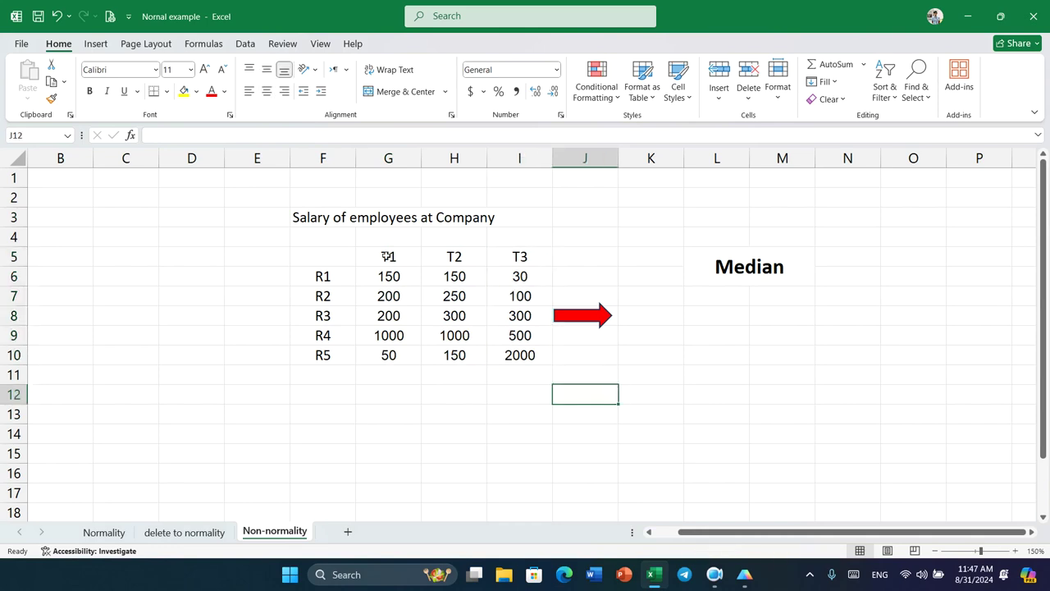
Copy the T1–T3 salary values in G6:I10 and switch to Prism's Data 1 table
left_click_drag(382, 274, 507, 354)
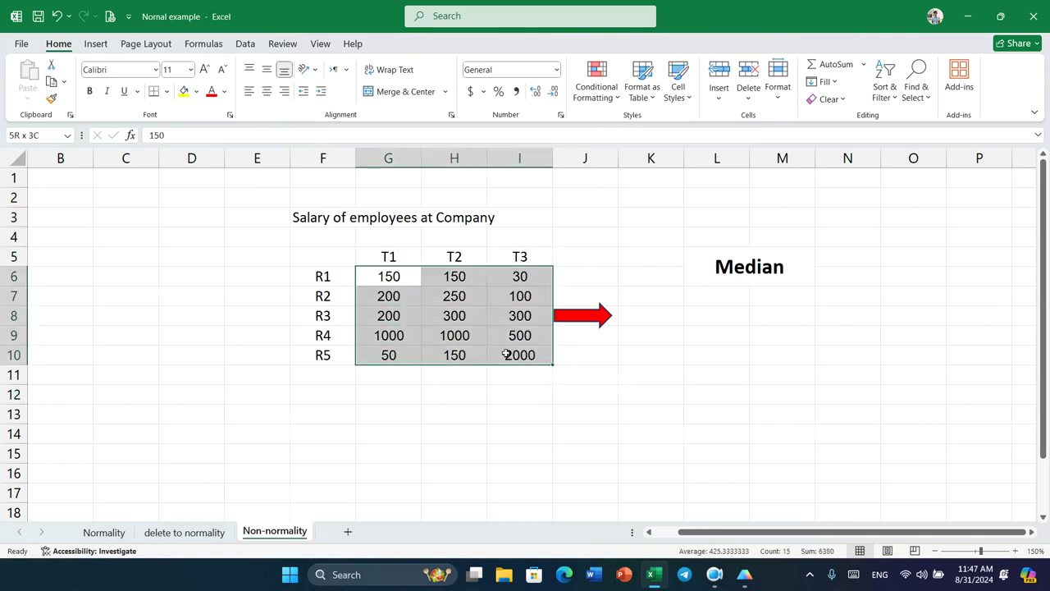
key("ctrl+c")
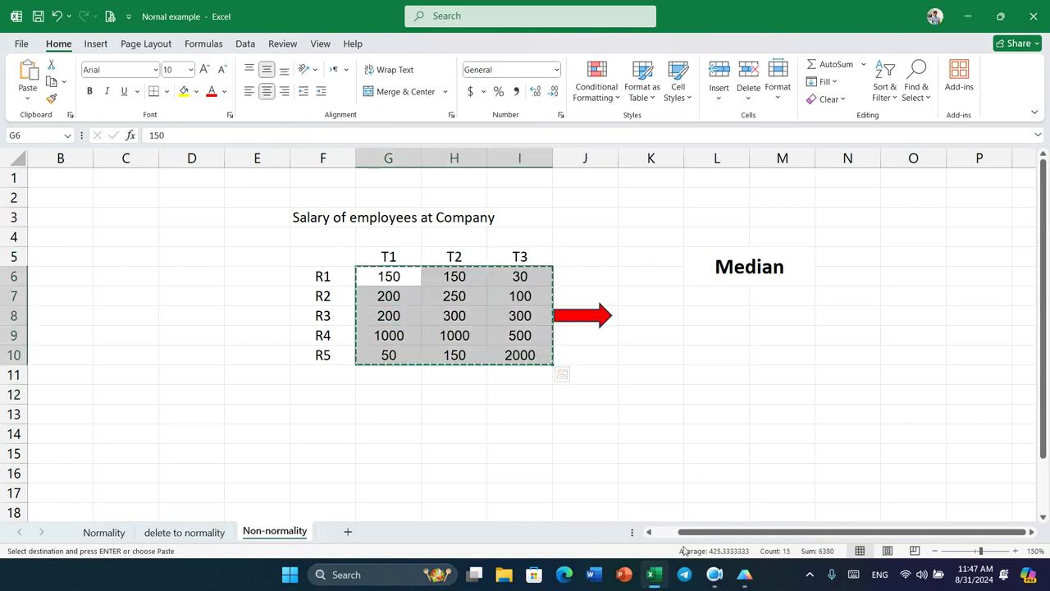
left_click(745, 573)
left_click(49, 126)
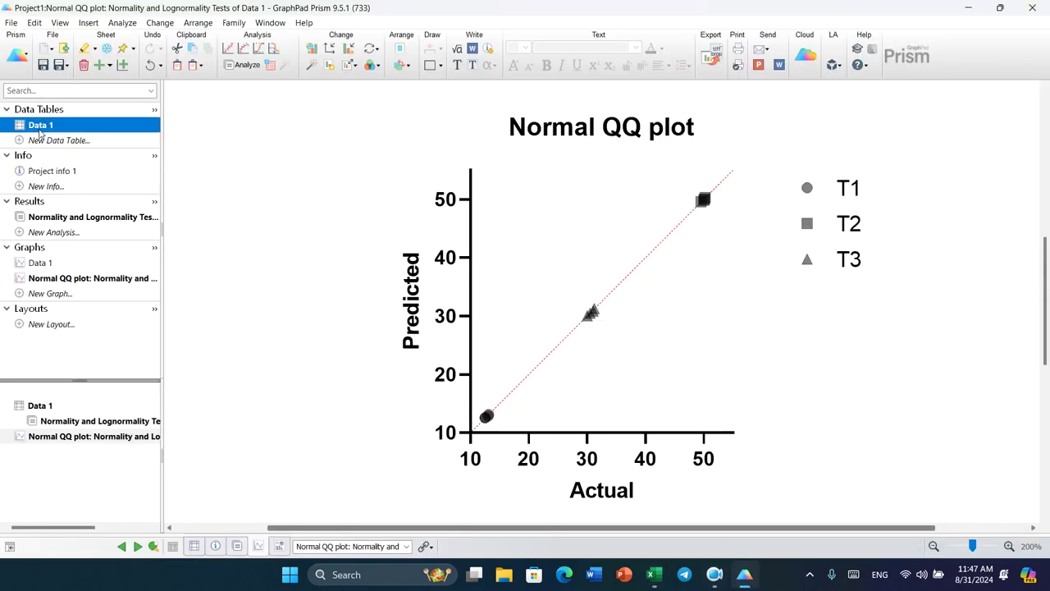
Clear rows 1–5 of T1–T3 in Data 1 and paste the copied salary values in their place
left_click_drag(234, 132, 359, 190)
key("Delete")
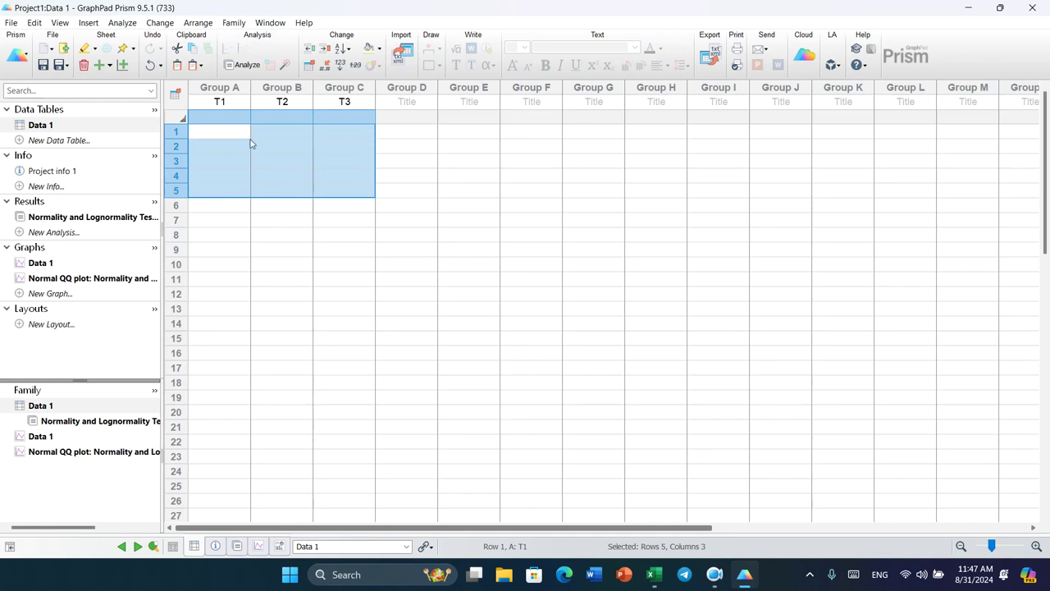
left_click(242, 133)
key("ctrl+z")
left_click(427, 203)
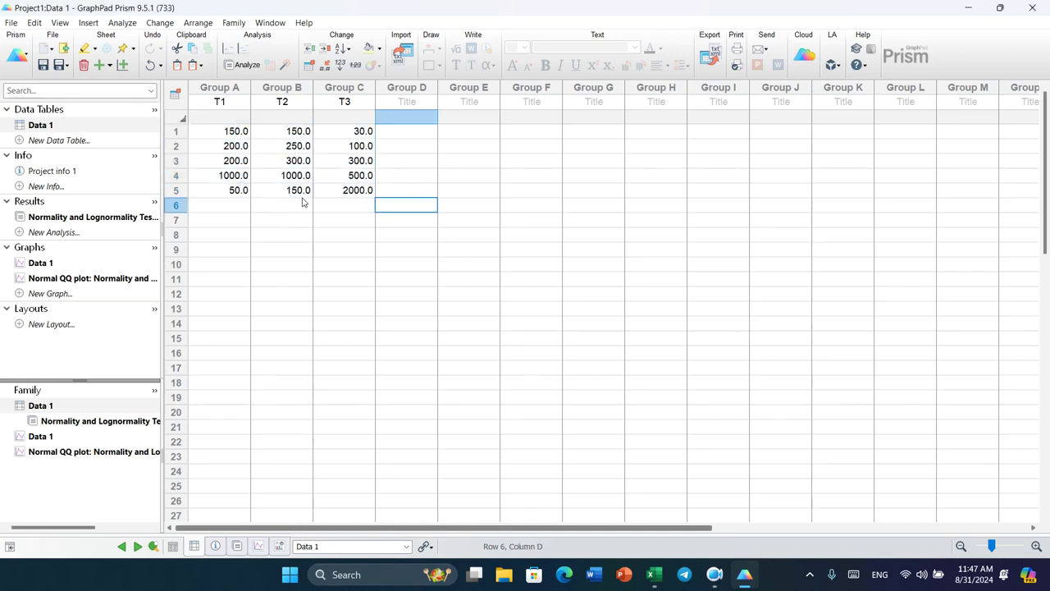
Run the Normality and Lognormality Tests on T1–T3 for normal distribution, using only the Shapiro-Wilk method and creating a QQ plot
left_click(244, 65)
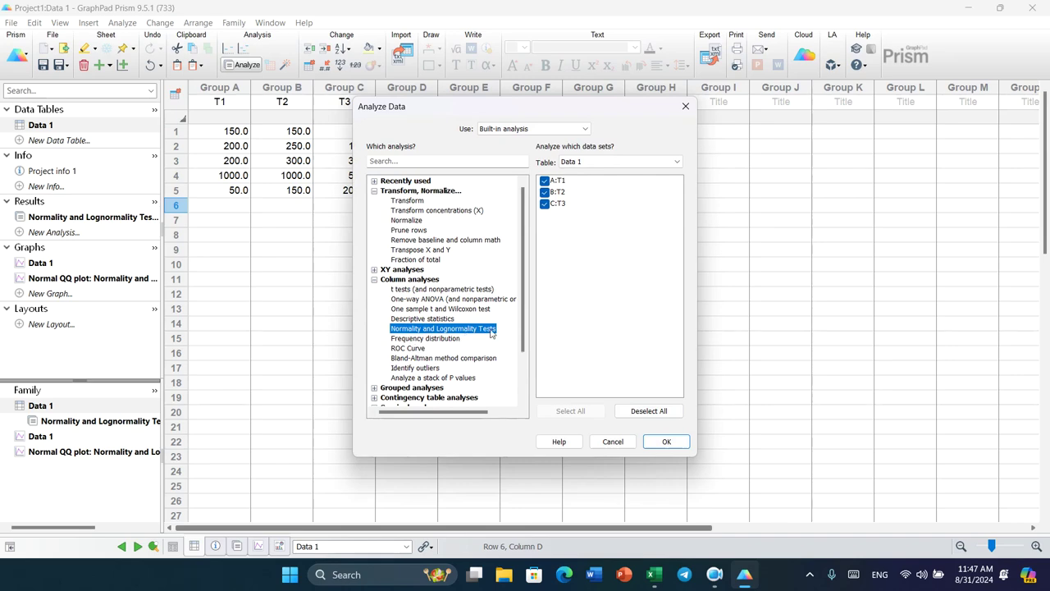
left_click(666, 442)
left_click(410, 204)
left_click(410, 216)
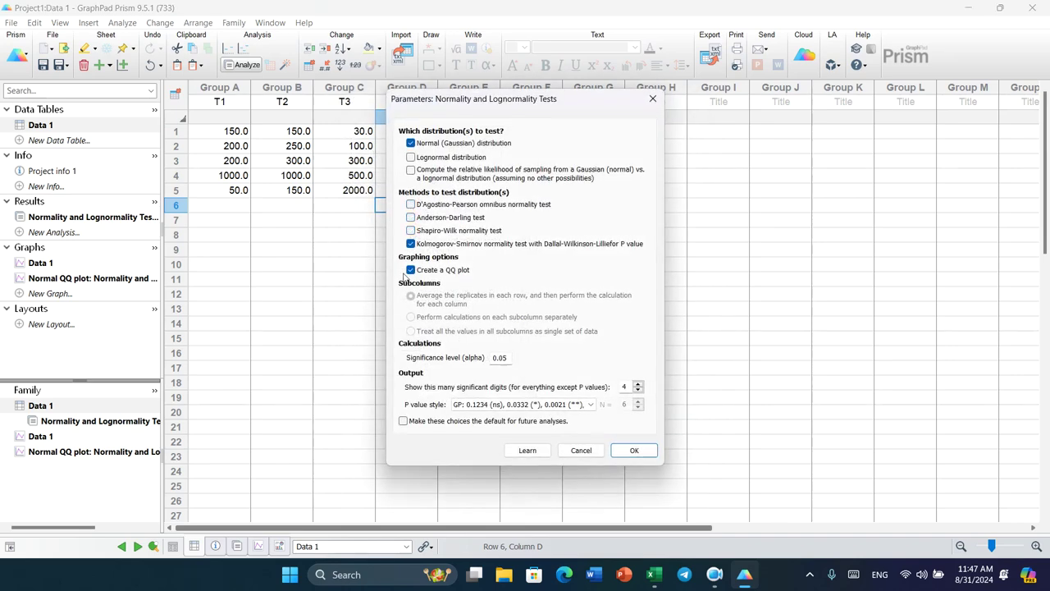
left_click(410, 244)
left_click(633, 449)
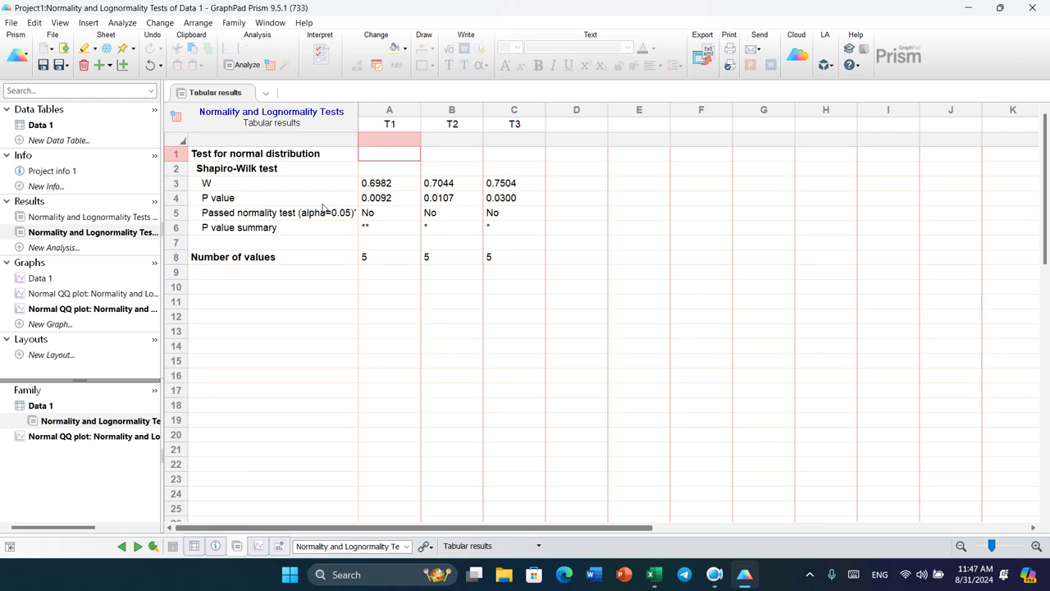
Examine the Shapiro-Wilk results and the new Normal QQ plot for T1–T3, and return to the Data 1 table
left_click(374, 218)
left_click(504, 217)
left_click(386, 229)
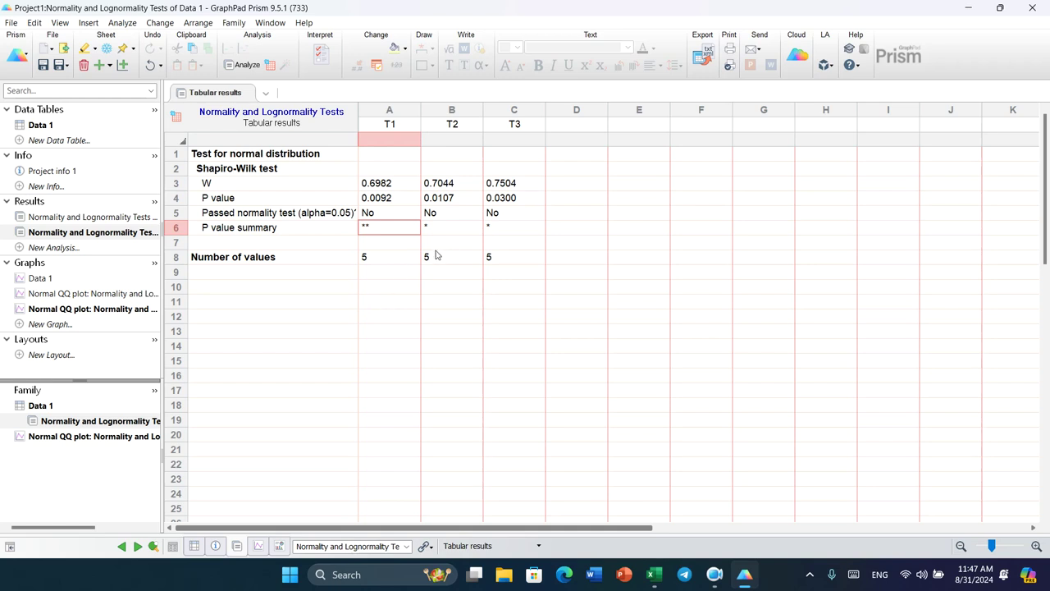
left_click(72, 309)
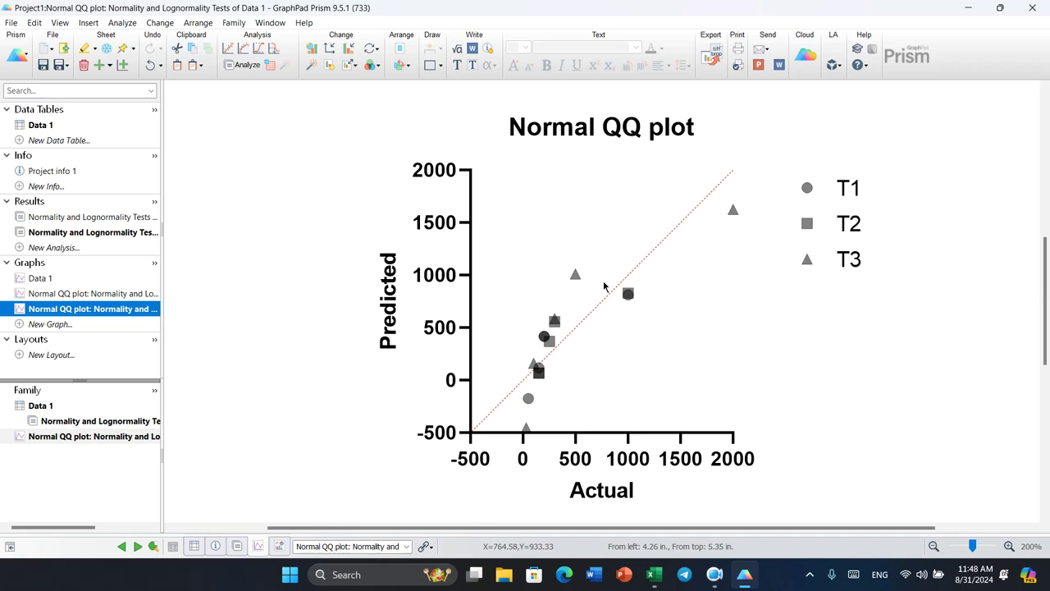
left_click(41, 125)
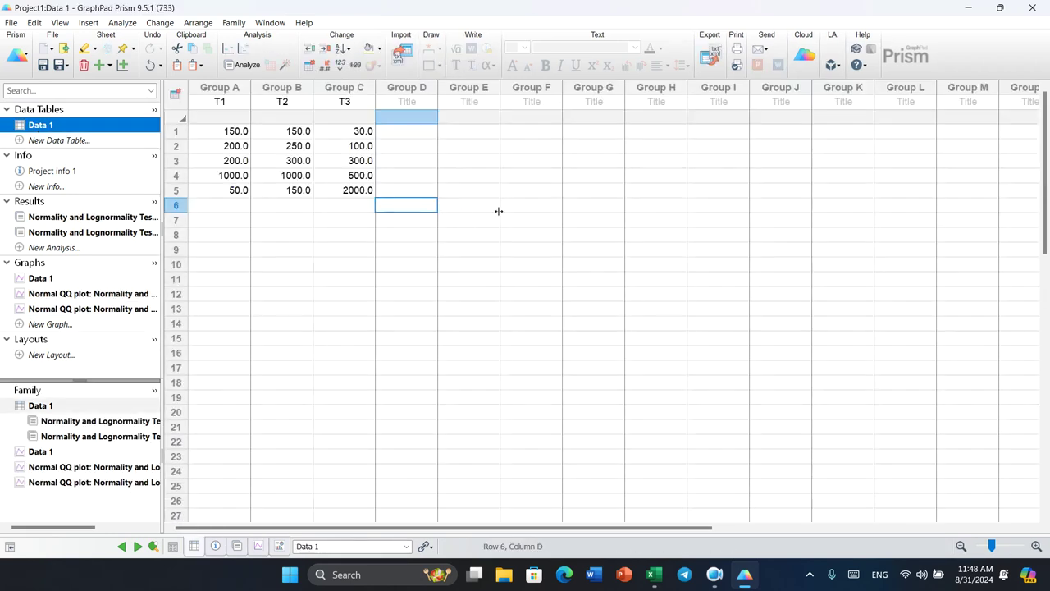